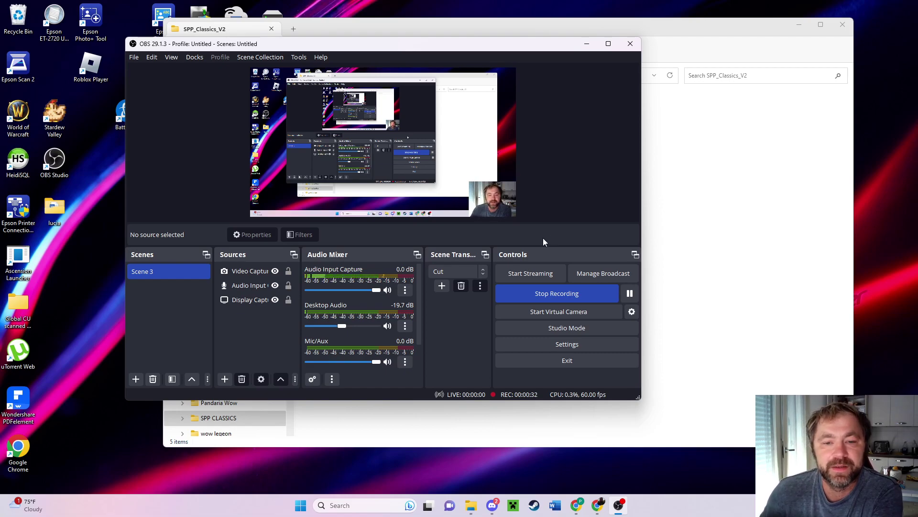
With OBS still recording, bring the SPP_Classics_V2 folder window back from the taskbar.
{"action": "mouse_move", "coordinate": [471, 511]}
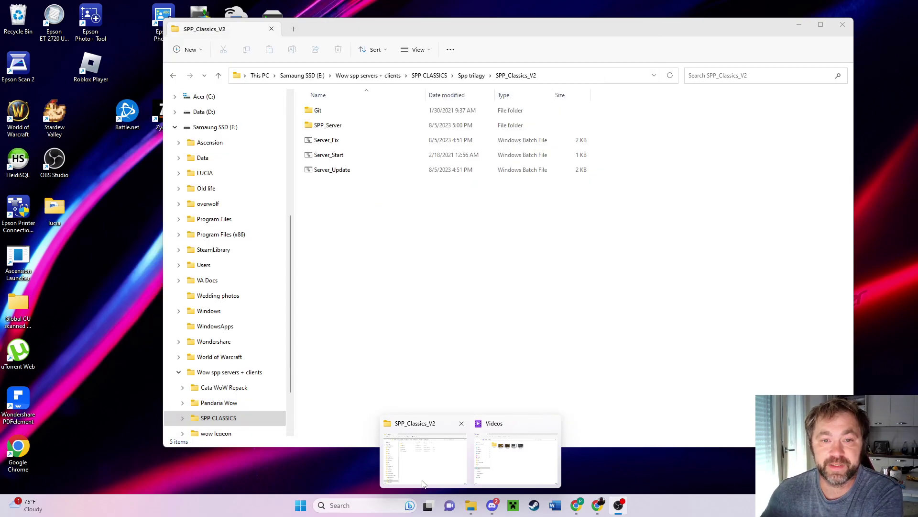
Run Server_Start, choose 1 for World of Warcraft and 2 to start the vanilla server.
{"action": "left_click", "coordinate": [423, 478]}
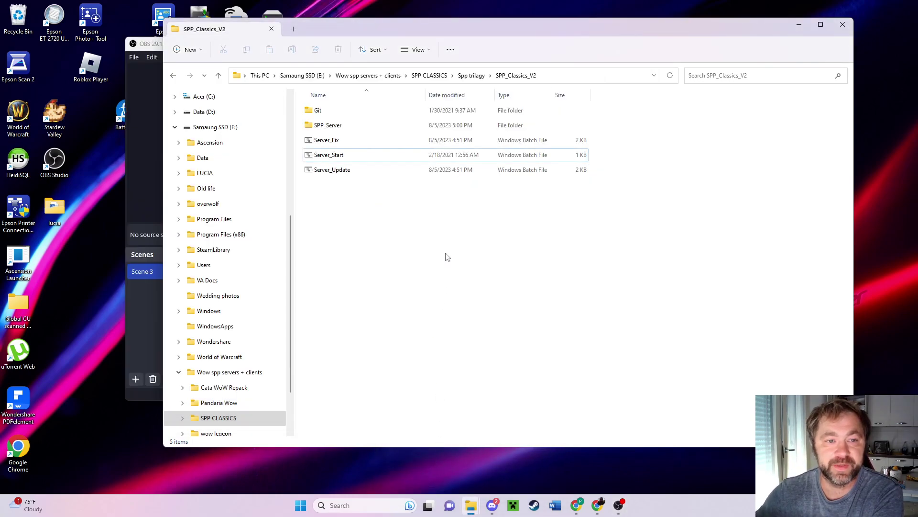
{"action": "double_click", "coordinate": [322, 155]}
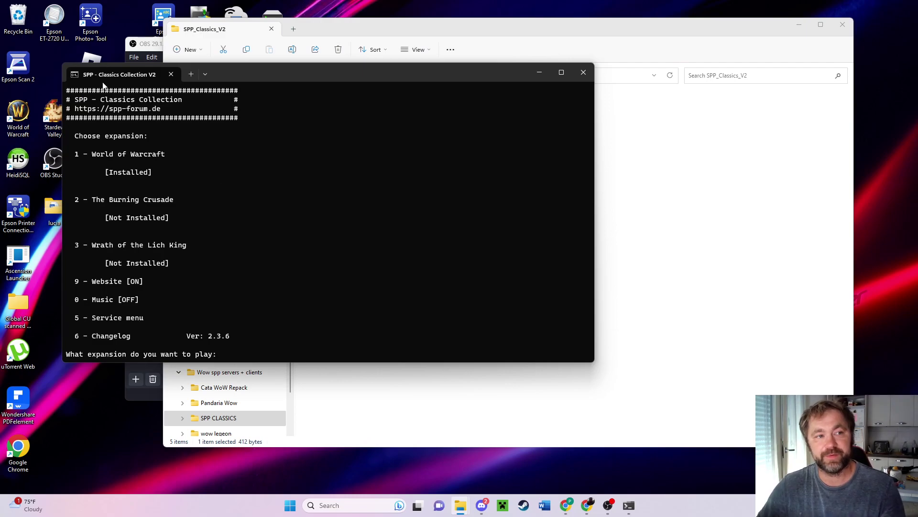
{"action": "type", "text": "1"}
{"action": "key", "text": "Return"}
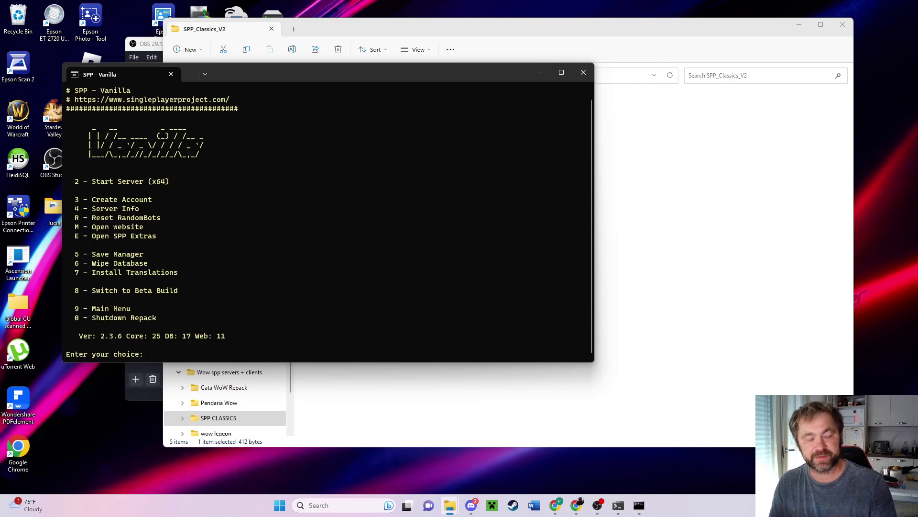
{"action": "type", "text": "2"}
{"action": "key", "text": "Return"}
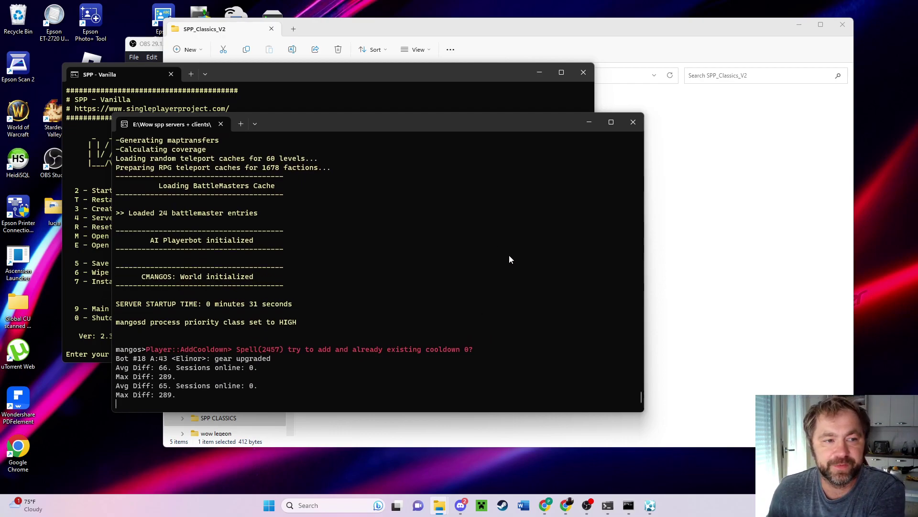
Pick menu option 3, Create Account, keeping the server log console visible alongside.
{"action": "left_click_drag", "start_coordinate": [428, 126], "coordinate": [684, 83]}
{"action": "left_click_drag", "start_coordinate": [289, 75], "coordinate": [227, 81]}
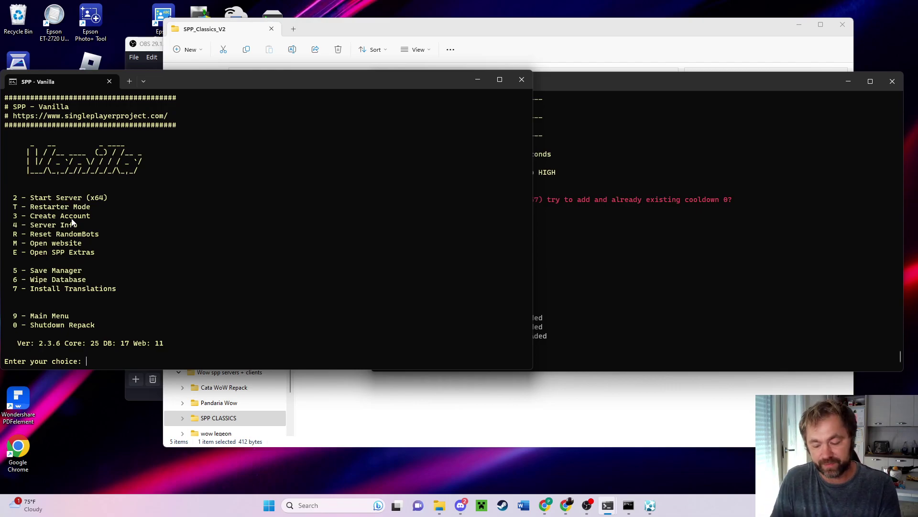
{"action": "type", "text": "3"}
{"action": "key", "text": "Return"}
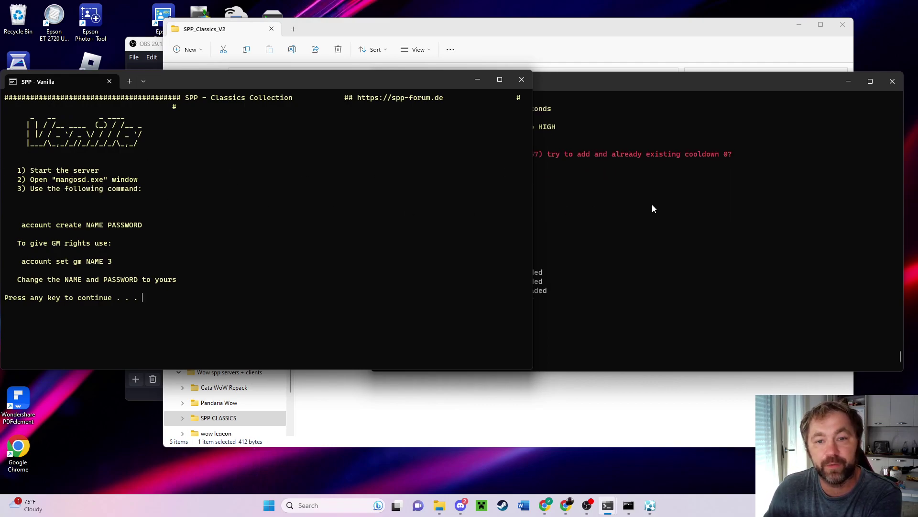
{"action": "left_click", "coordinate": [612, 81]}
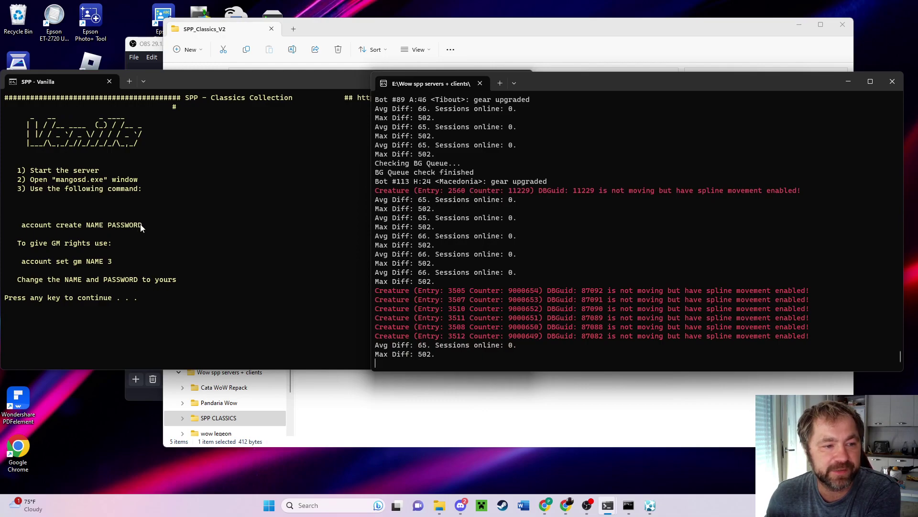
Copy the 'account create NAME PASSWORD' template and return to the server console prompt.
{"action": "left_click_drag", "start_coordinate": [142, 224], "coordinate": [25, 228]}
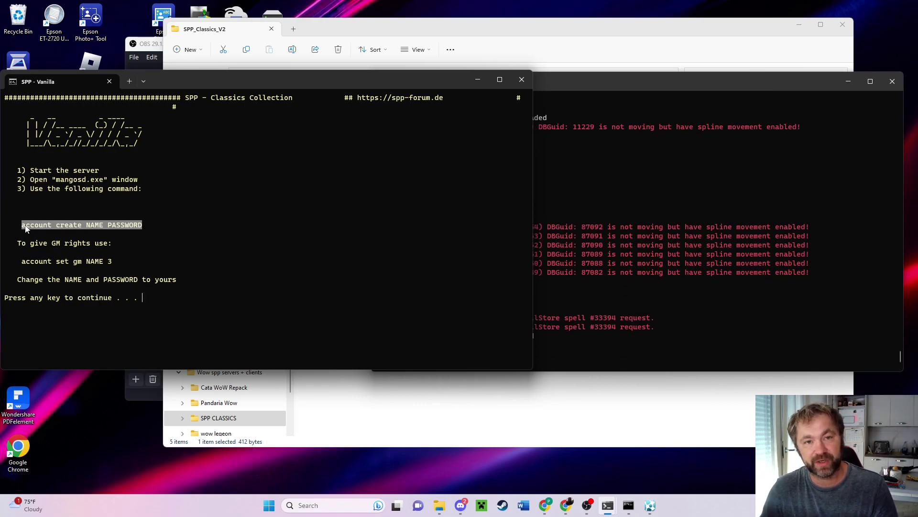
{"action": "key", "text": "ctrl+c"}
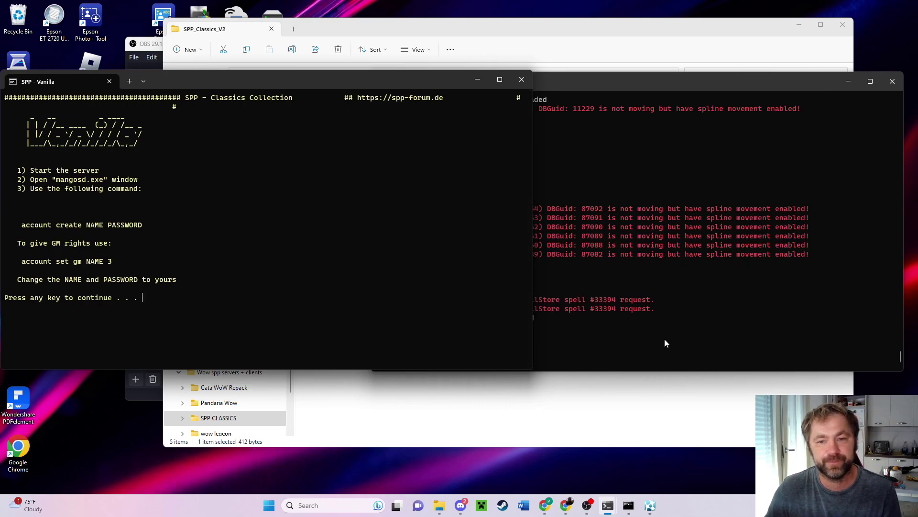
{"action": "left_click", "coordinate": [682, 332]}
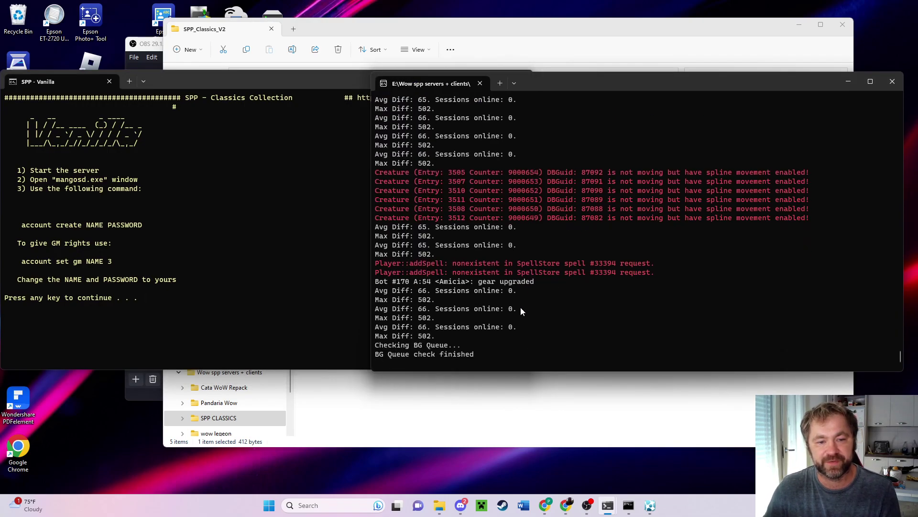
{"action": "type", "text": "asdsadasasd"}
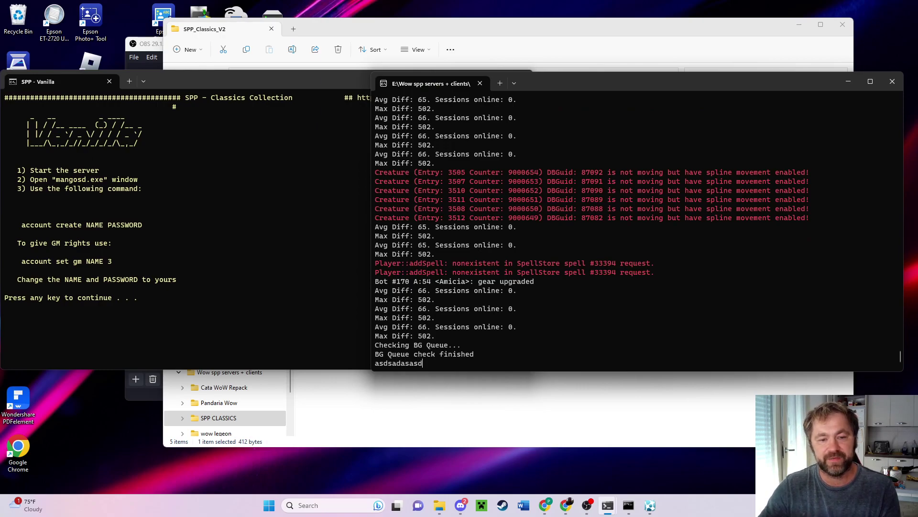
{"action": "type", "text": "dsa"}
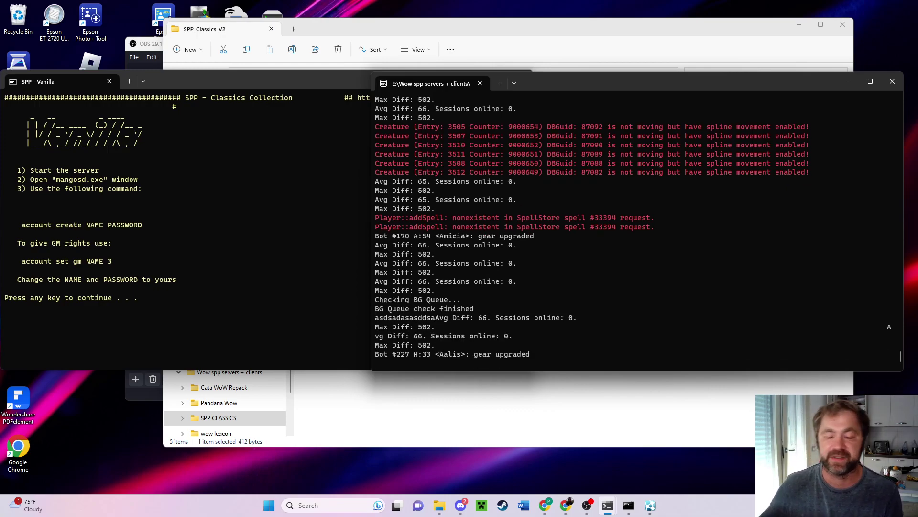
Paste the template into Chrome's search box, replacing NAME with Paladin and PASSWORD with the account password.
{"action": "left_click", "coordinate": [546, 506]}
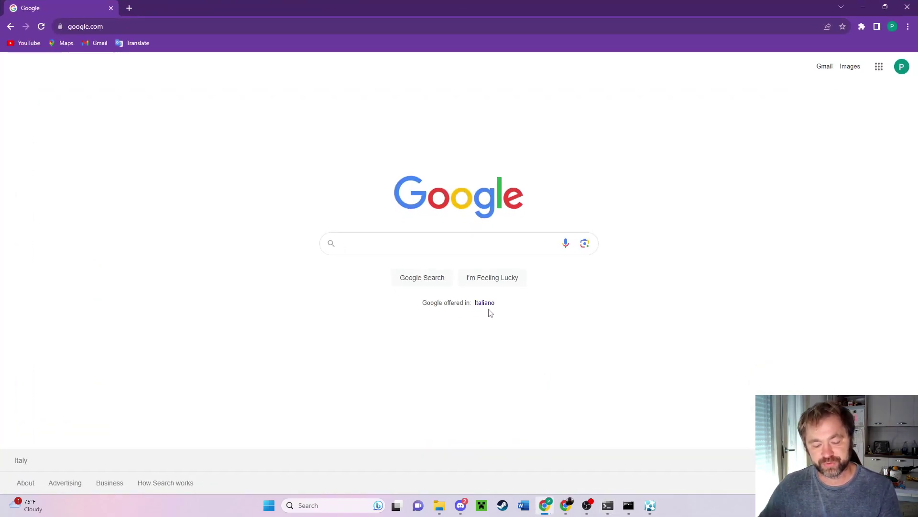
{"action": "key", "text": "ctrl+v"}
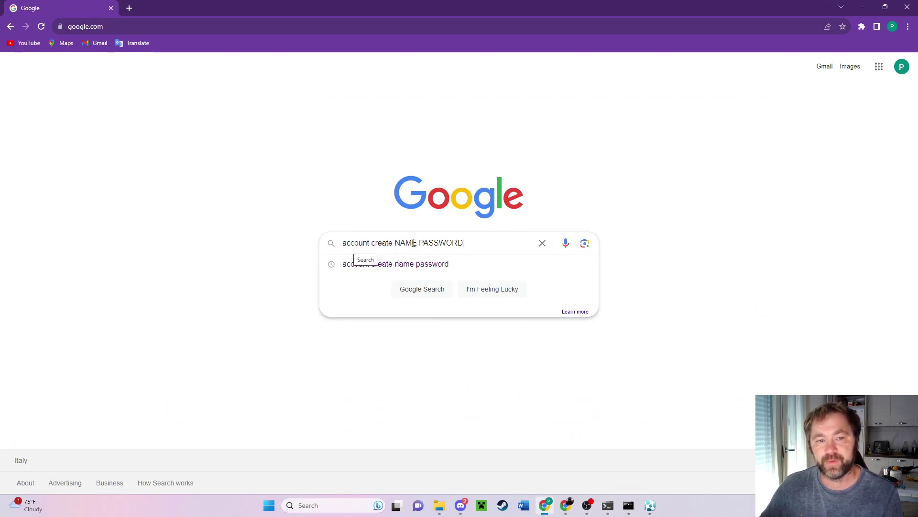
{"action": "left_click_drag", "start_coordinate": [417, 242], "coordinate": [397, 242]}
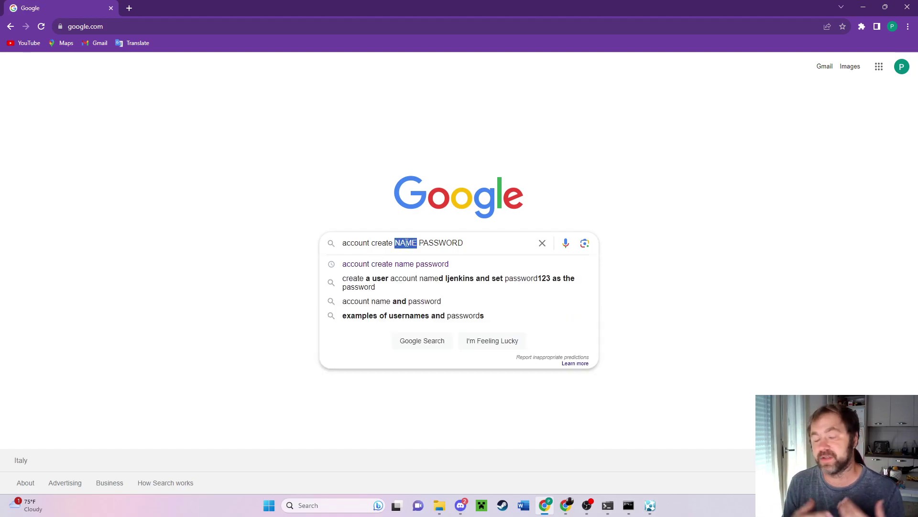
{"action": "type", "text": "palad"}
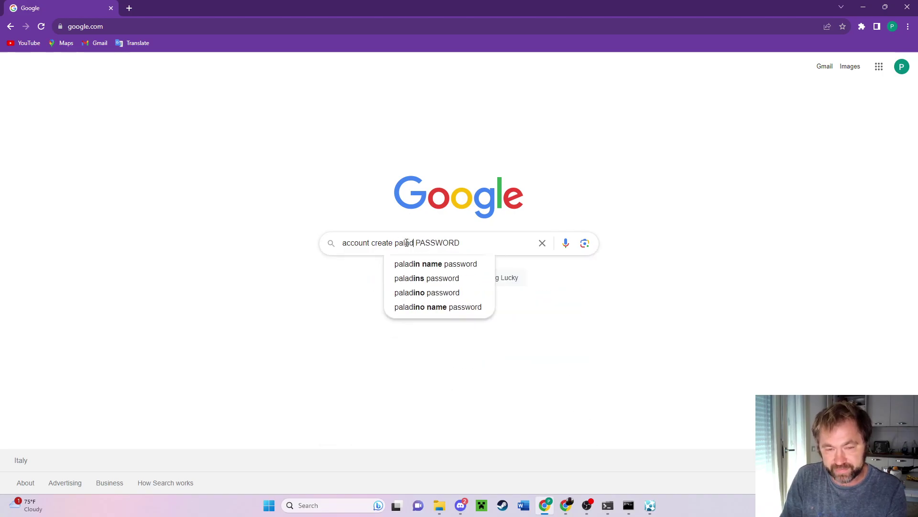
{"action": "type", "text": "in"}
{"action": "key", "text": "Left"}
{"action": "key", "text": "Left"}
{"action": "key", "text": "Left"}
{"action": "key", "text": "Left"}
{"action": "key", "text": "Left"}
{"action": "key", "text": "Left"}
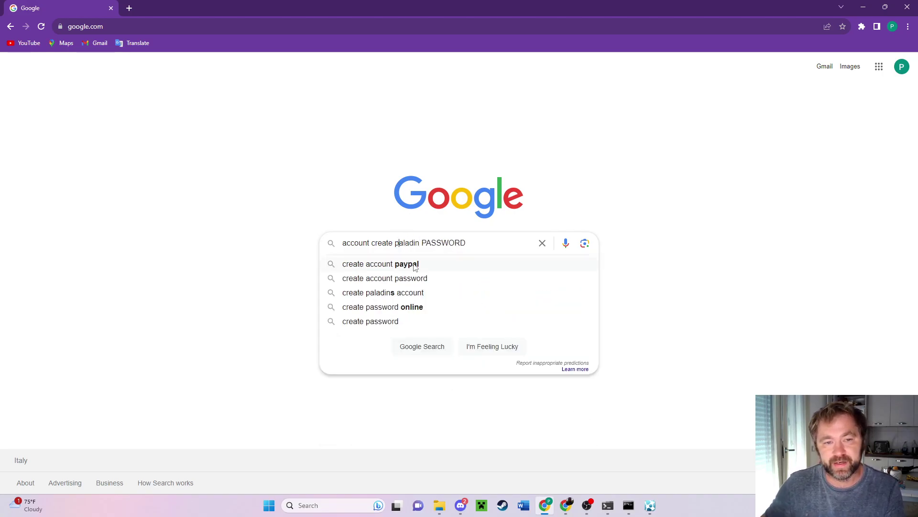
{"action": "key", "text": "BackSpace"}
{"action": "type", "text": "P"}
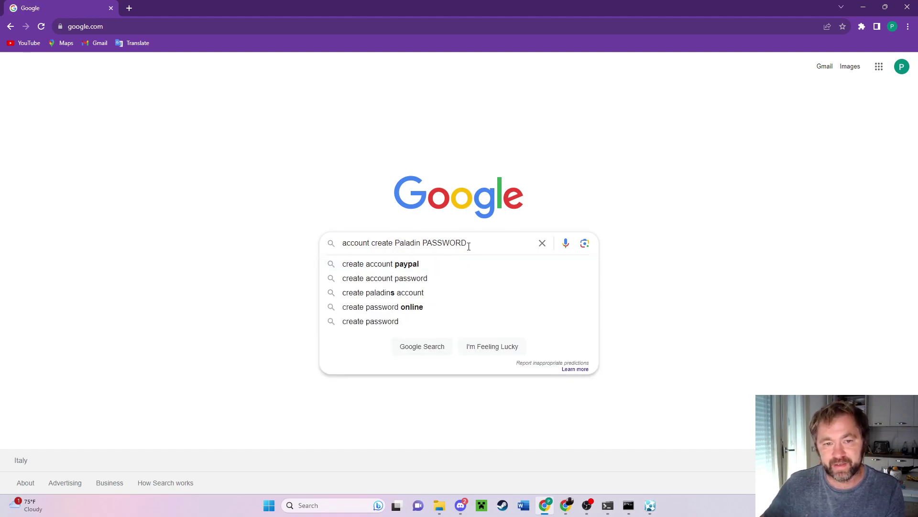
{"action": "left_click_drag", "start_coordinate": [466, 243], "coordinate": [423, 245]}
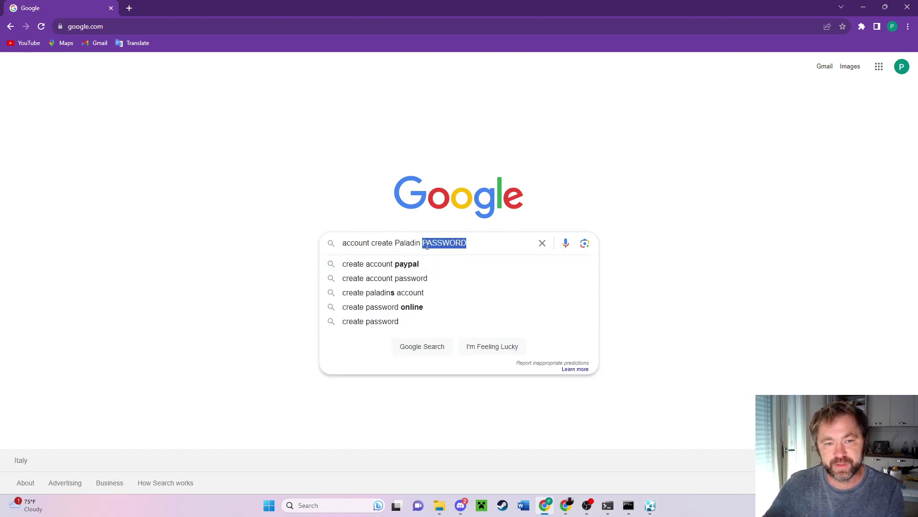
{"action": "type", "text": "12345"}
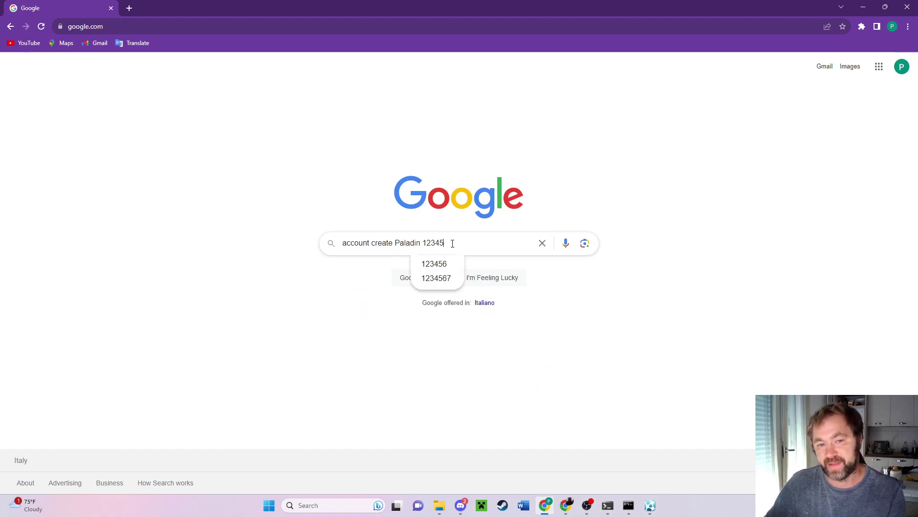
{"action": "left_click_drag", "start_coordinate": [451, 244], "coordinate": [349, 250]}
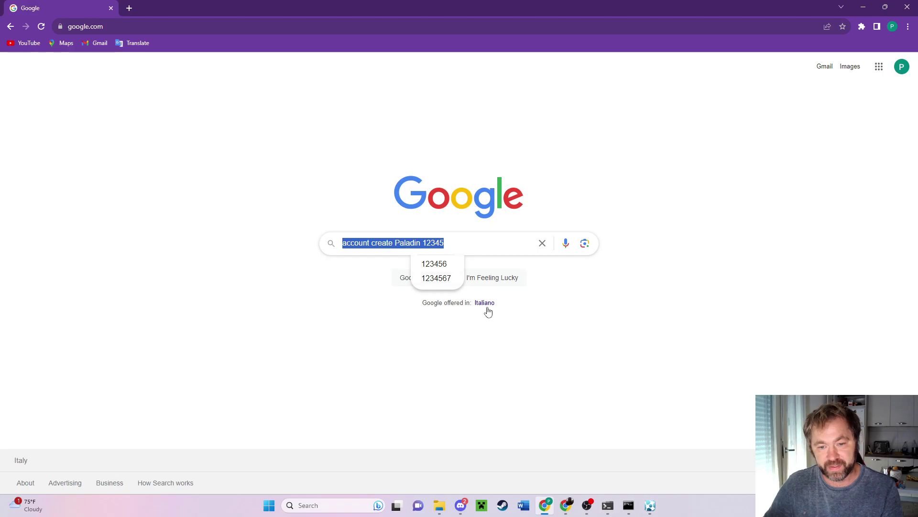
Run 'account create Paladin' with the password at the server console to create the account.
{"action": "left_click", "coordinate": [607, 506]}
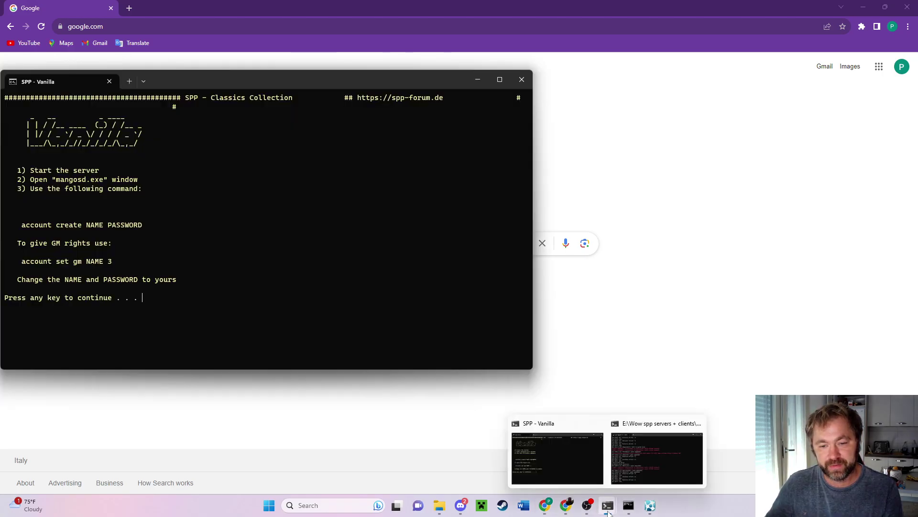
{"action": "left_click", "coordinate": [650, 457]}
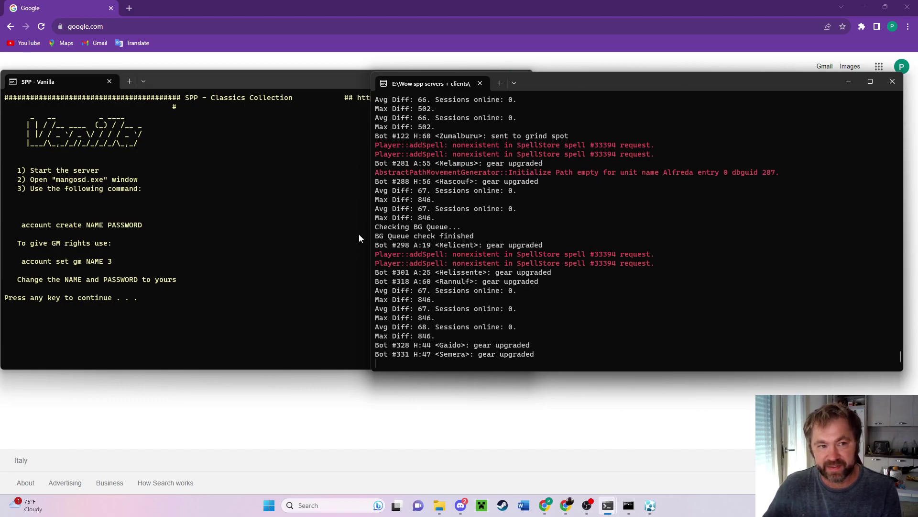
{"action": "left_click", "coordinate": [157, 232]}
{"action": "left_click", "coordinate": [657, 237]}
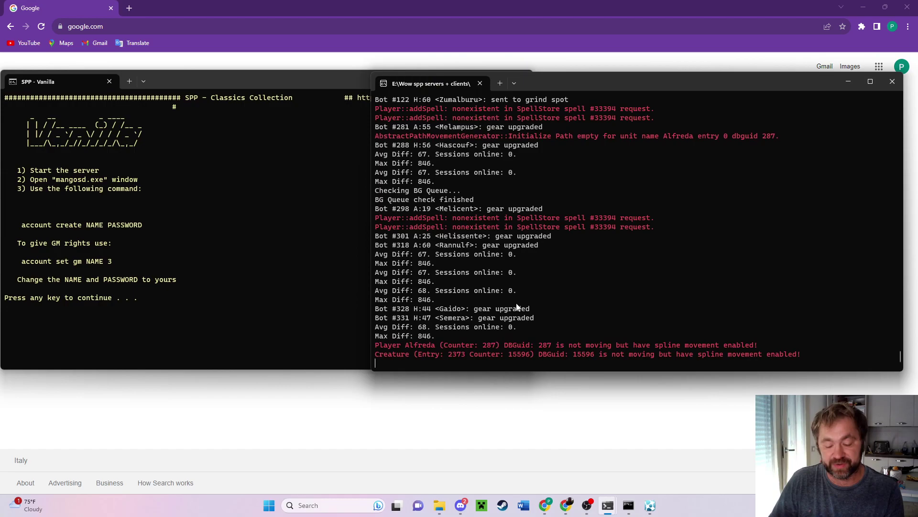
{"action": "type", "text": "account create Paladin 12345"}
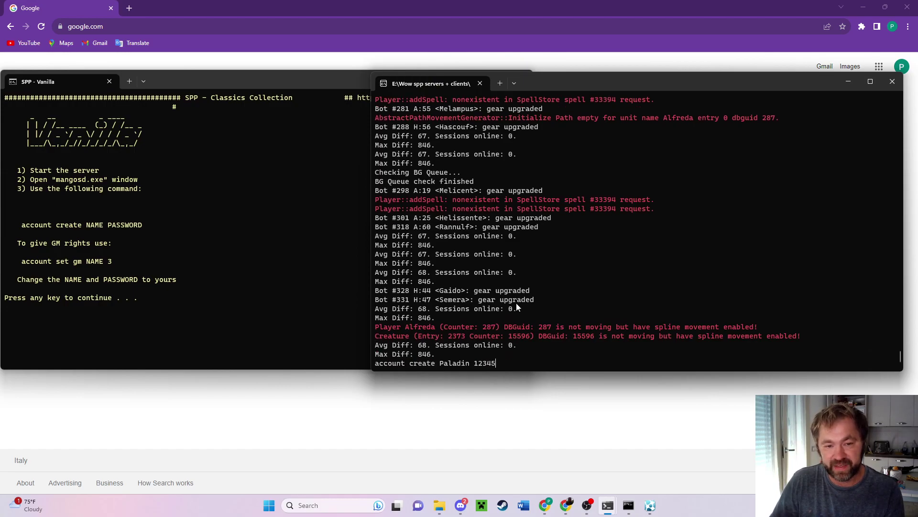
{"action": "key", "text": "Return"}
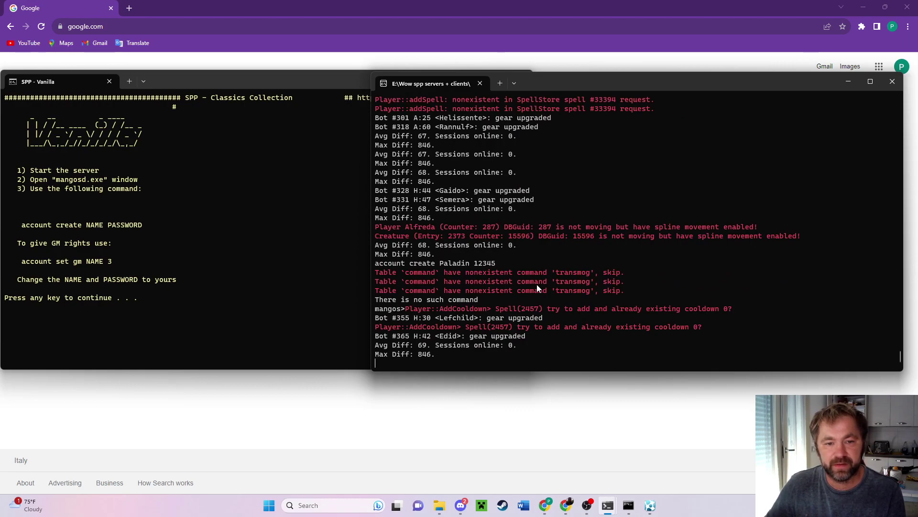
{"action": "key", "text": "Up"}
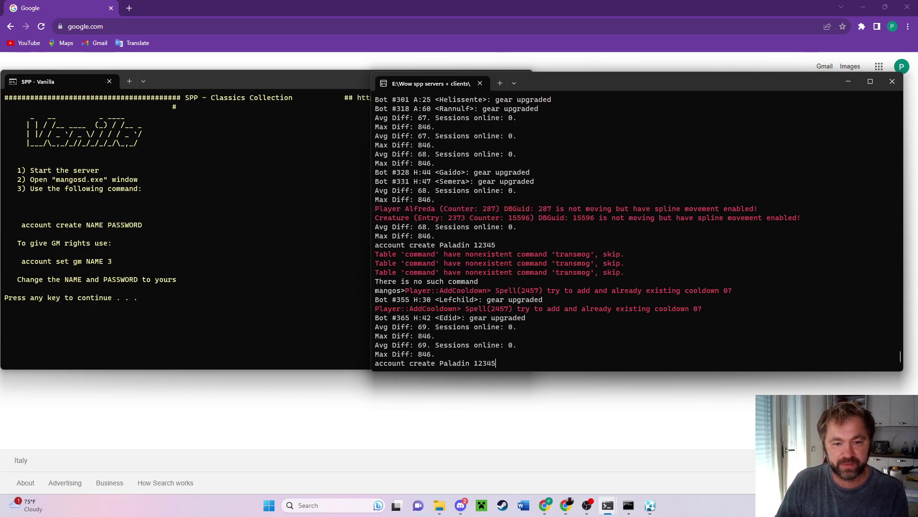
{"action": "key", "text": "Return"}
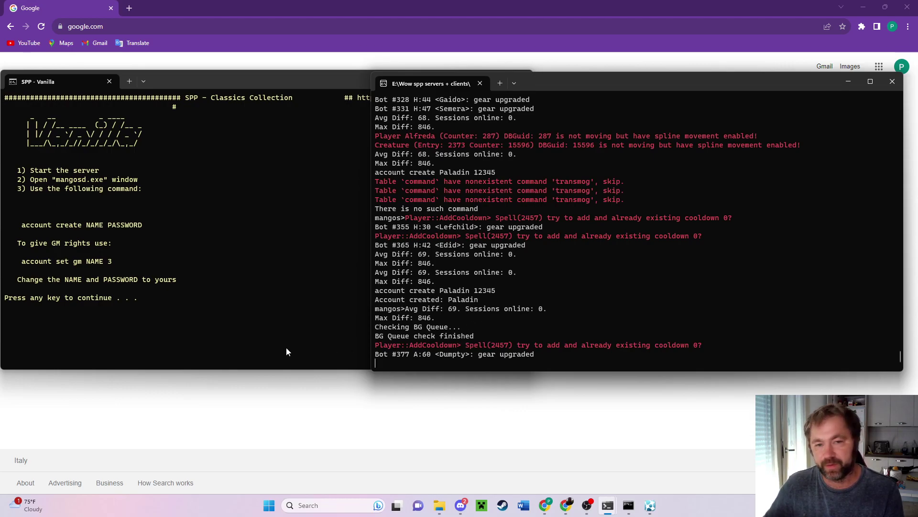
{"action": "left_click", "coordinate": [280, 313]}
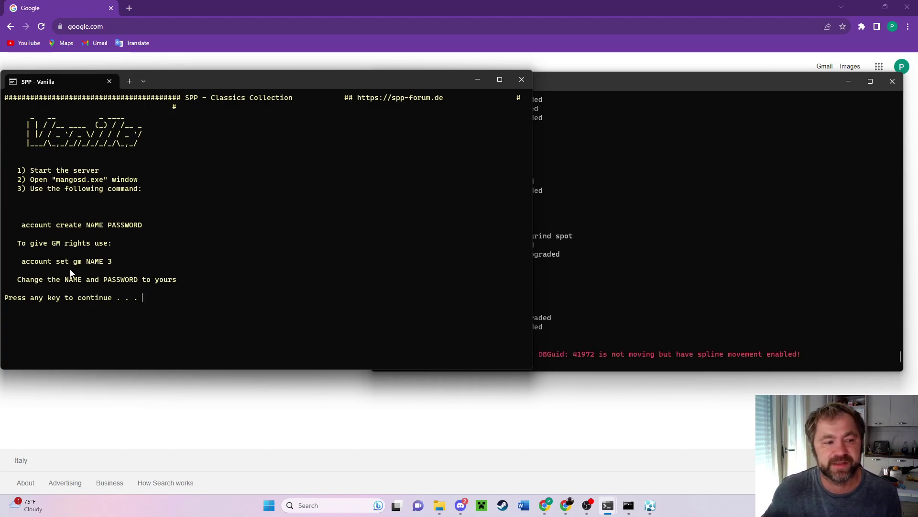
Paste 'account set gm NAME 3' into Chrome's search box and replace NAME with Paladin.
{"action": "left_click_drag", "start_coordinate": [22, 264], "coordinate": [110, 266]}
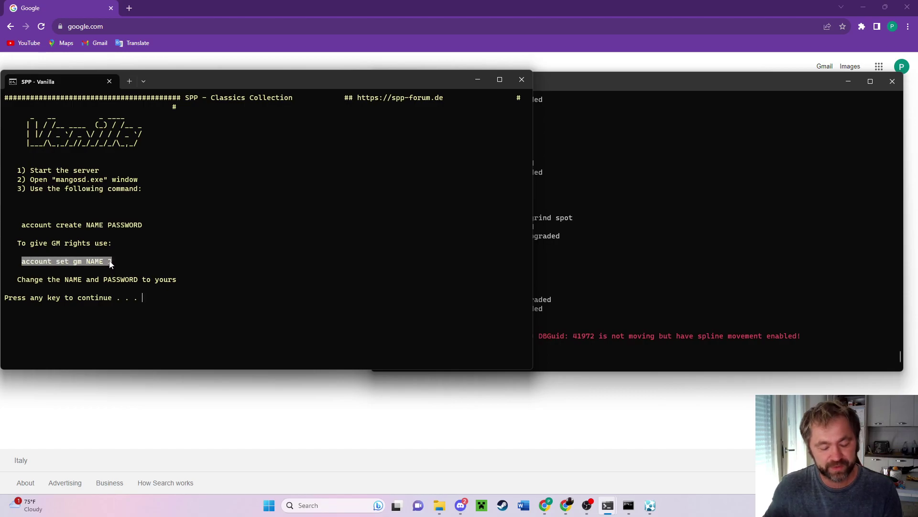
{"action": "right_click", "coordinate": [110, 265]}
{"action": "left_click", "coordinate": [236, 375]}
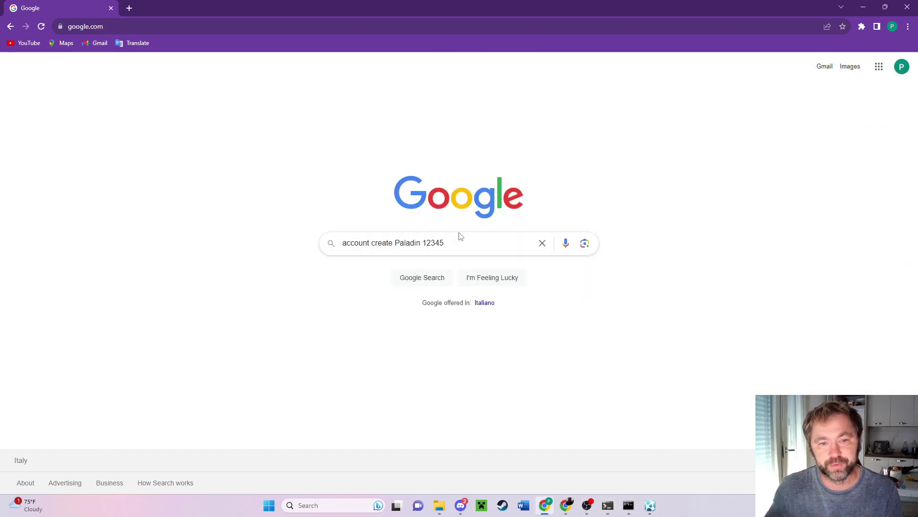
{"action": "left_click_drag", "start_coordinate": [459, 236], "coordinate": [336, 247]}
{"action": "key", "text": "BackSpace"}
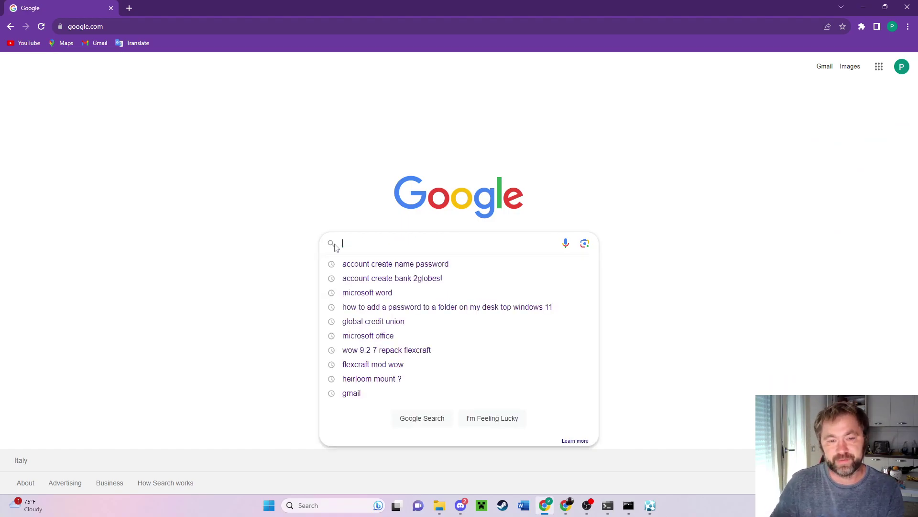
{"action": "key", "text": "ctrl+v"}
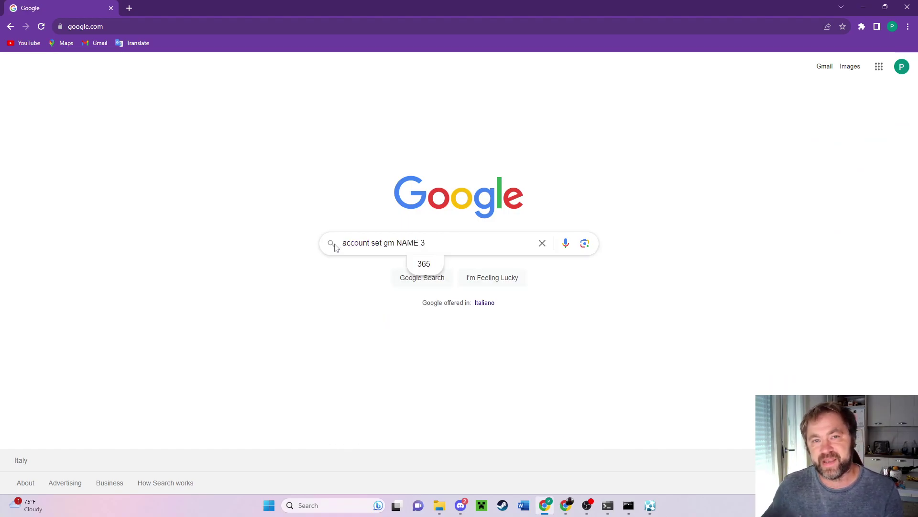
{"action": "left_click_drag", "start_coordinate": [418, 243], "coordinate": [396, 244]}
{"action": "type", "text": "Pal"}
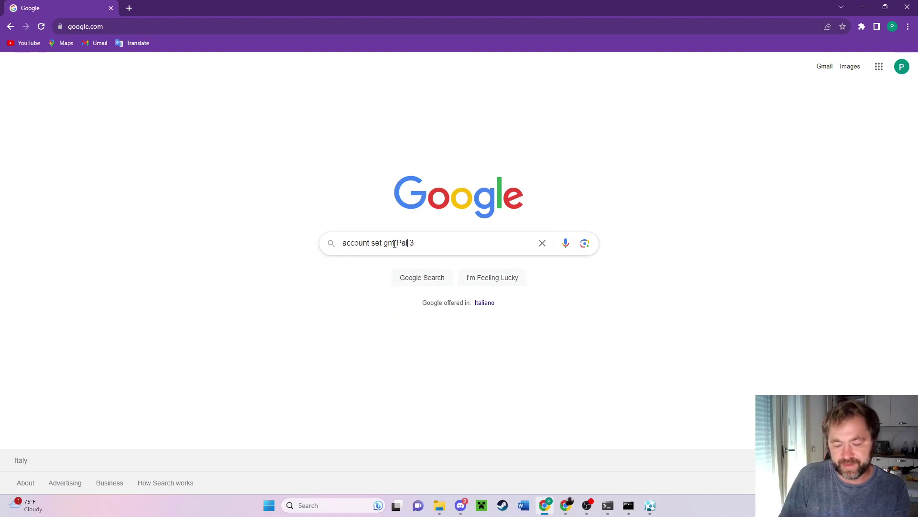
{"action": "type", "text": "adin"}
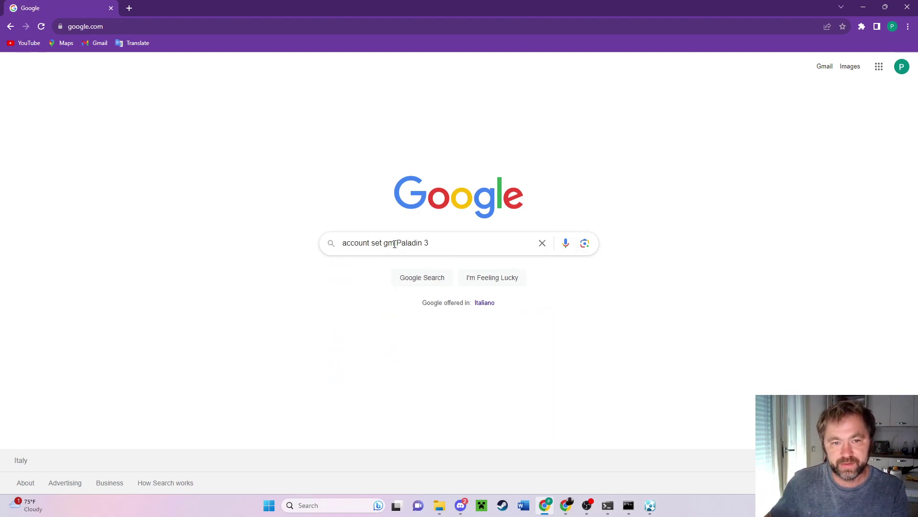
{"action": "left_click_drag", "start_coordinate": [428, 244], "coordinate": [344, 244]}
Run 'account set gm Paladin 3' at the server console to grant GM level 3.
{"action": "mouse_move", "coordinate": [608, 505]}
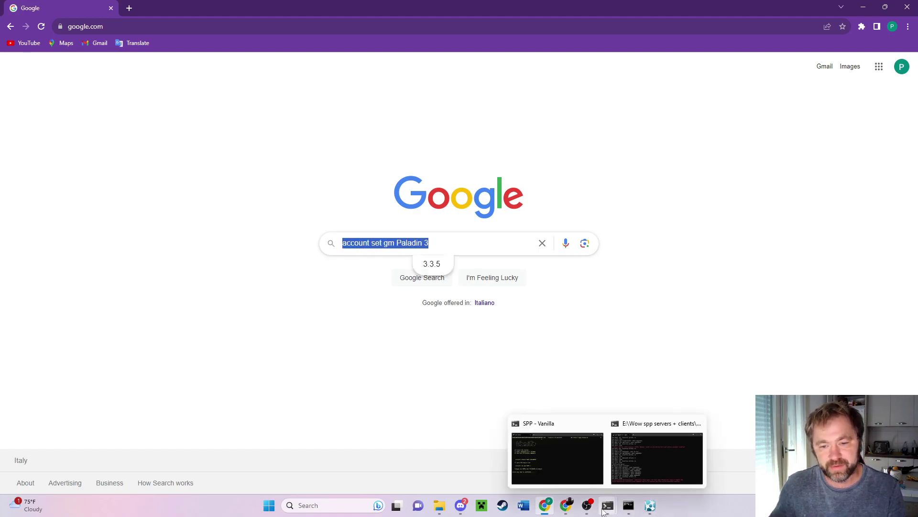
{"action": "left_click", "coordinate": [588, 484]}
{"action": "left_click", "coordinate": [638, 453]}
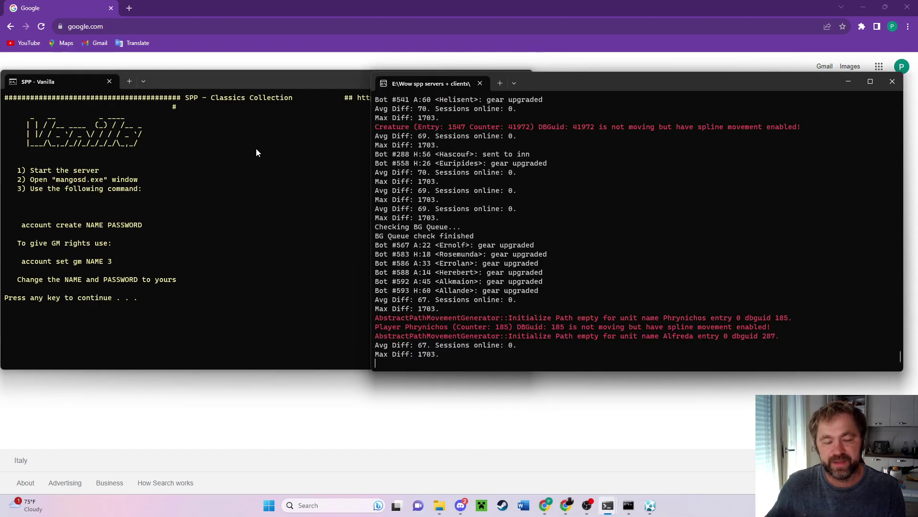
{"action": "key", "text": "ctrl+v"}
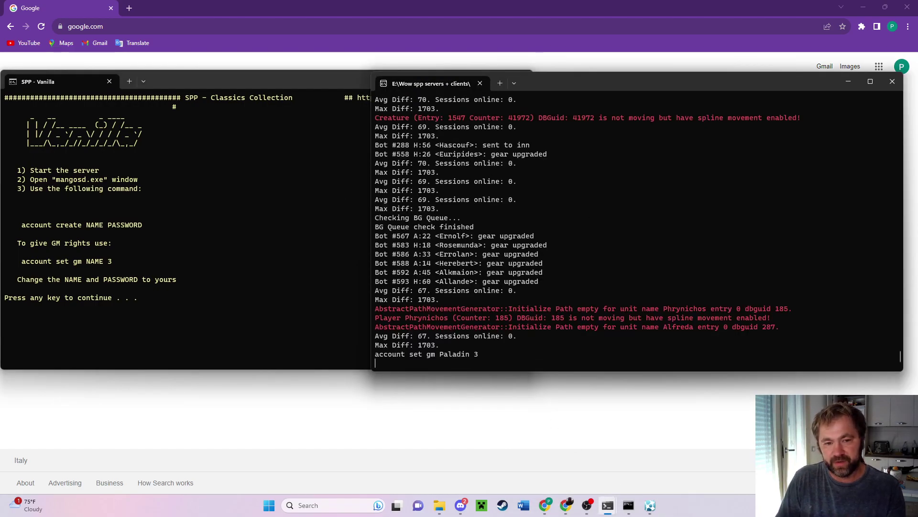
{"action": "key", "text": "Return"}
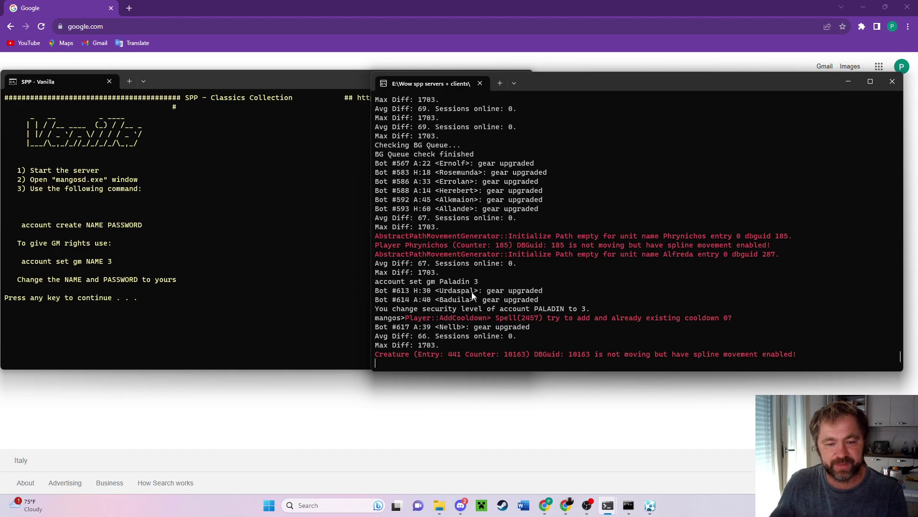
{"action": "key", "text": "ctrl+v"}
{"action": "key", "text": "Return"}
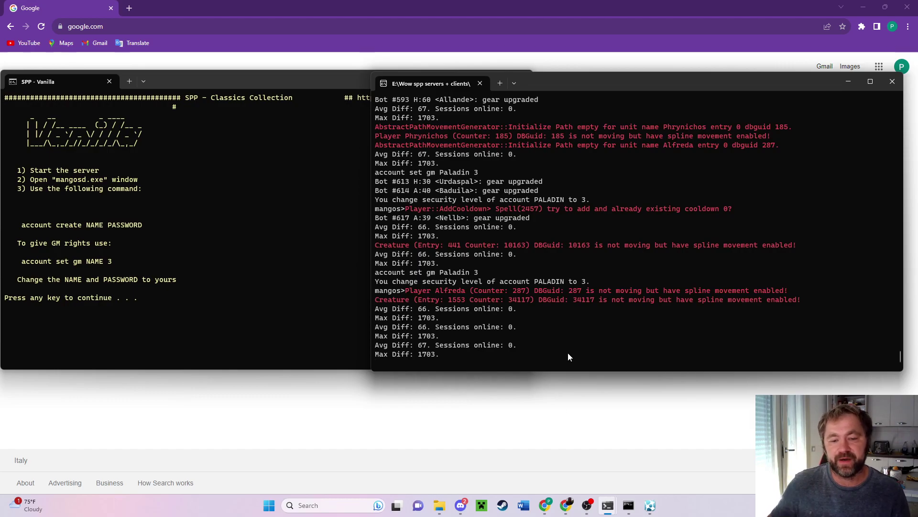
{"action": "mouse_move", "coordinate": [441, 508]}
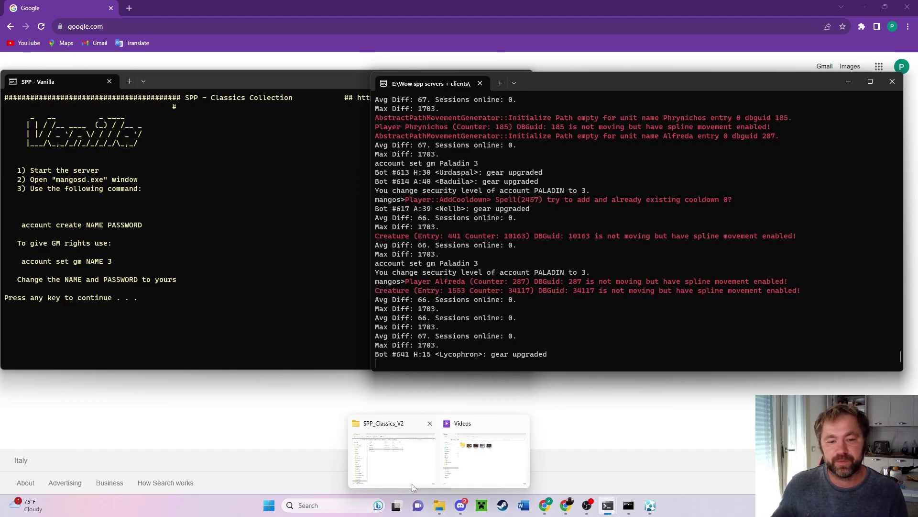
{"action": "mouse_move", "coordinate": [472, 486]}
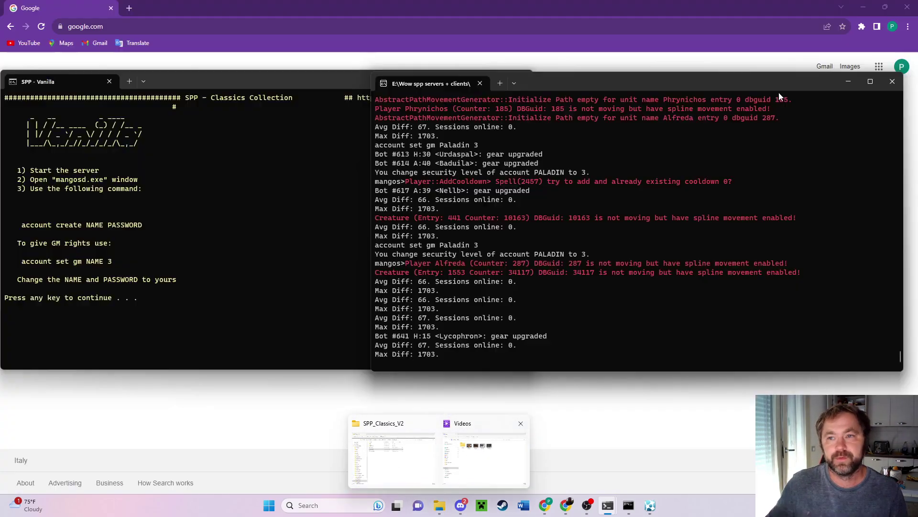
Minimize the open windows and launch Start WoW Classic from 1.14.2 > World of Warcraft.
{"action": "left_click", "coordinate": [845, 82]}
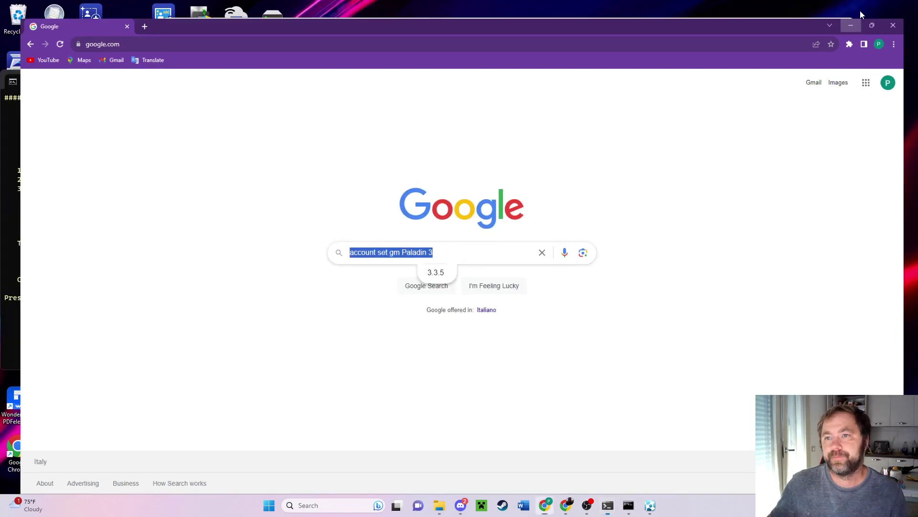
{"action": "left_click", "coordinate": [861, 8]}
{"action": "left_click", "coordinate": [476, 81]}
{"action": "left_click", "coordinate": [799, 25]}
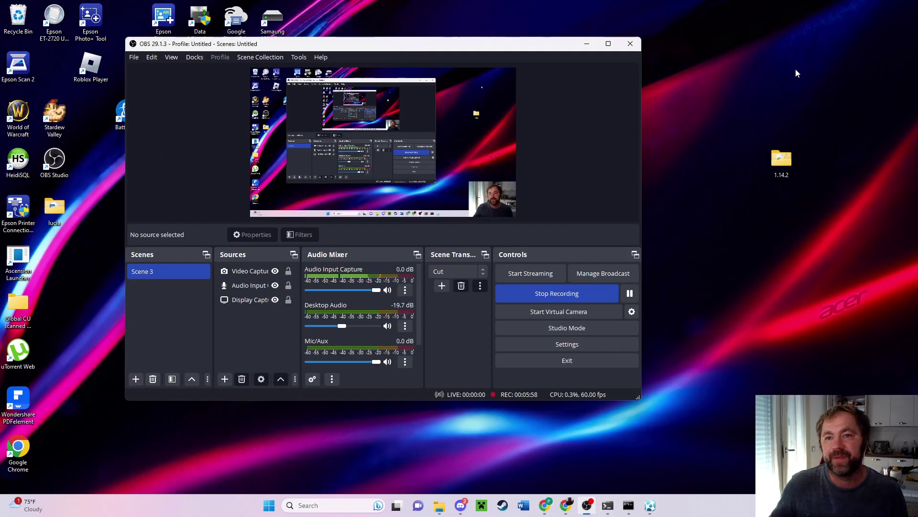
{"action": "double_click", "coordinate": [785, 161]}
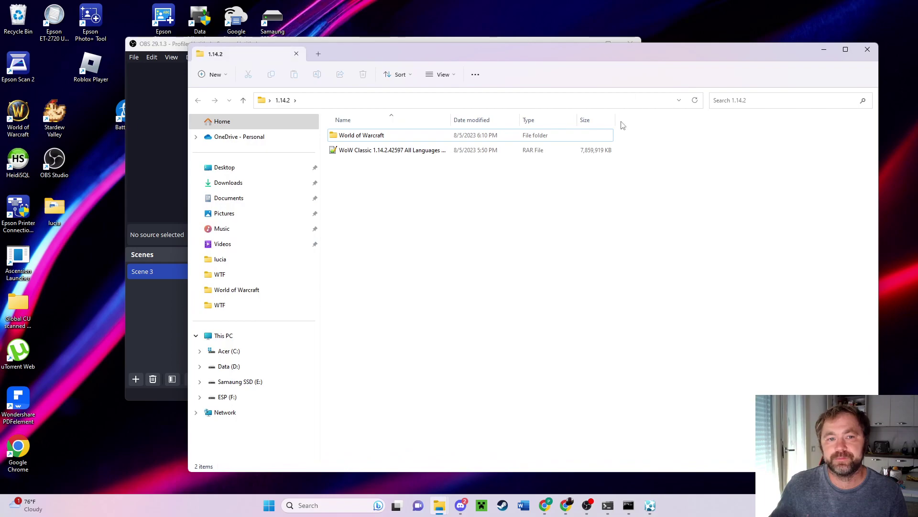
{"action": "double_click", "coordinate": [386, 138]}
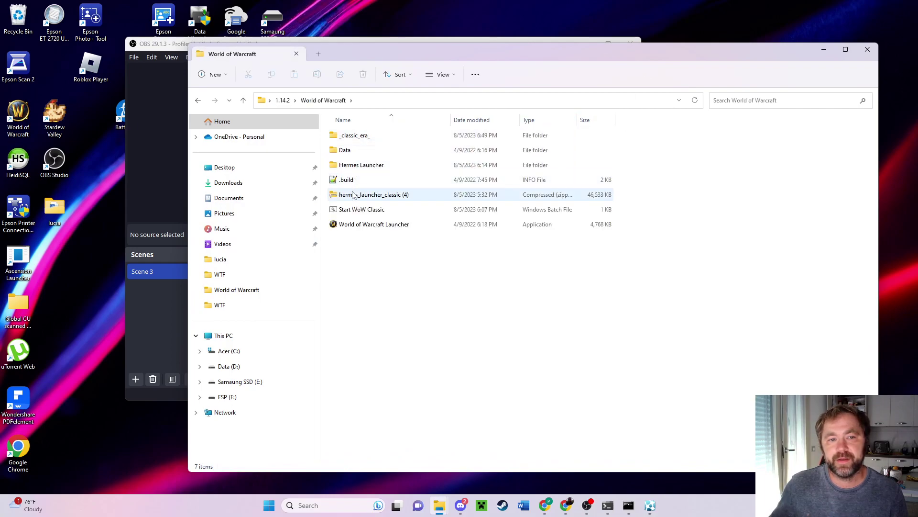
{"action": "double_click", "coordinate": [362, 209]}
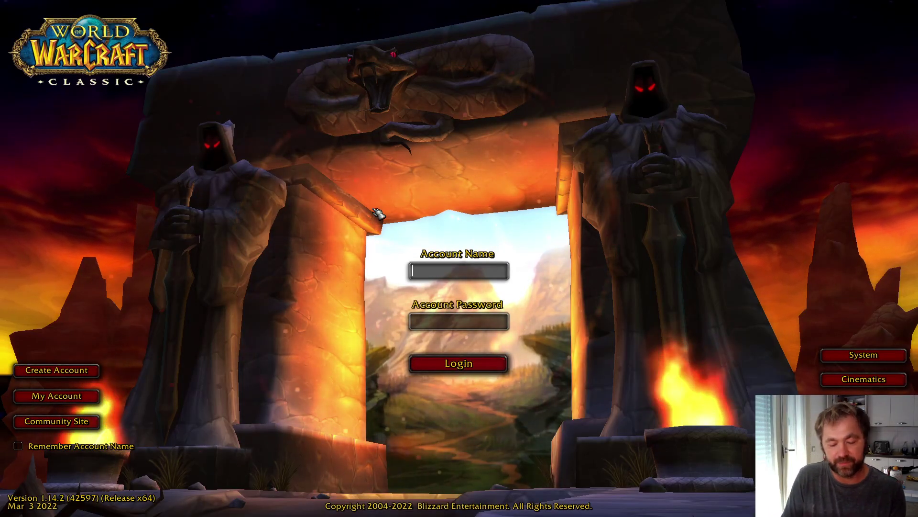
Log in to WoW Classic with account Paladin and its password.
{"action": "type", "text": "Pala"}
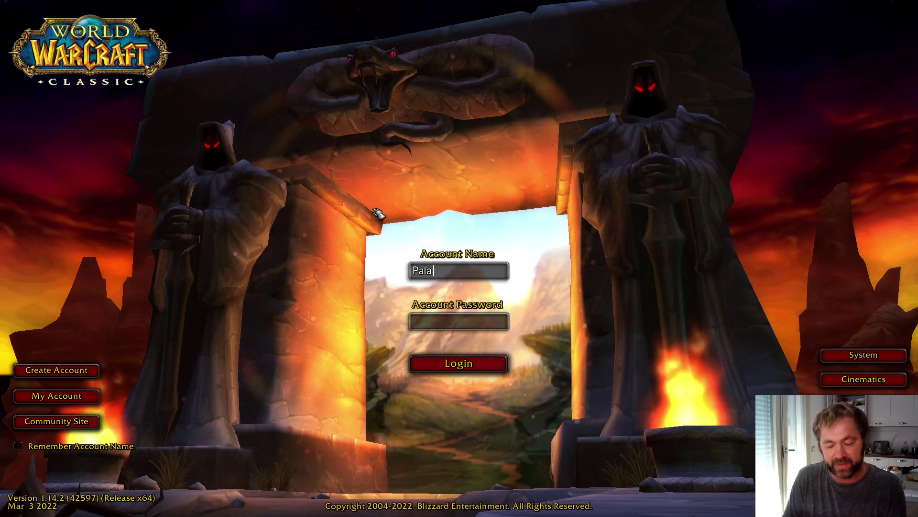
{"action": "type", "text": "din"}
{"action": "key", "text": "Tab"}
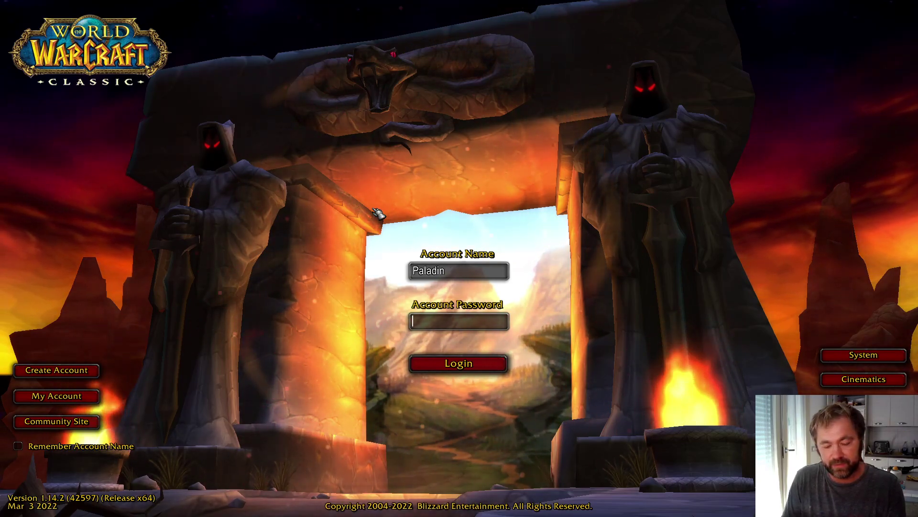
{"action": "type", "text": "*****"}
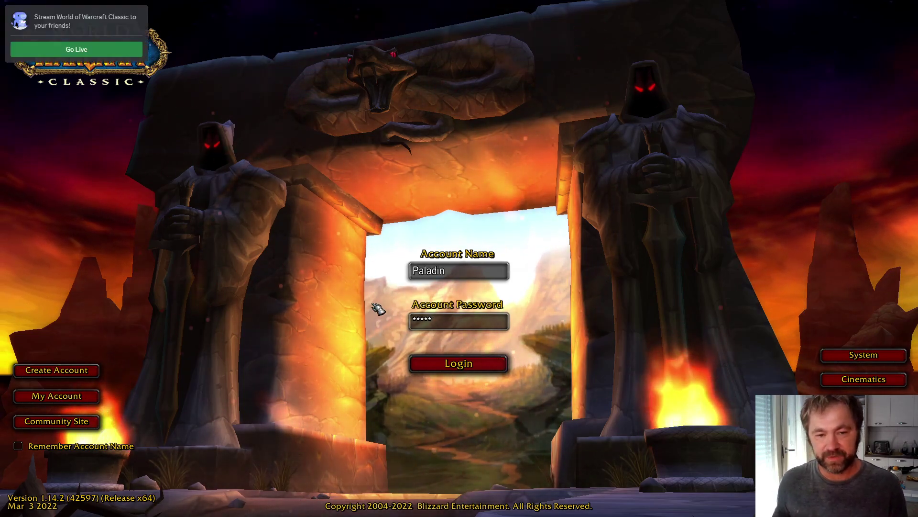
{"action": "key", "text": "BackSpace"}
{"action": "key", "text": "BackSpace"}
{"action": "key", "text": "BackSpace"}
{"action": "key", "text": "BackSpace"}
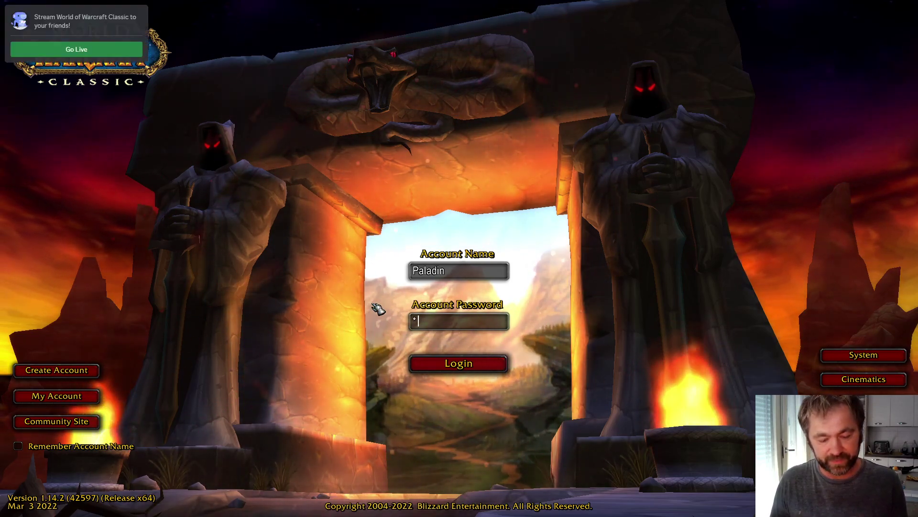
{"action": "type", "text": "****"}
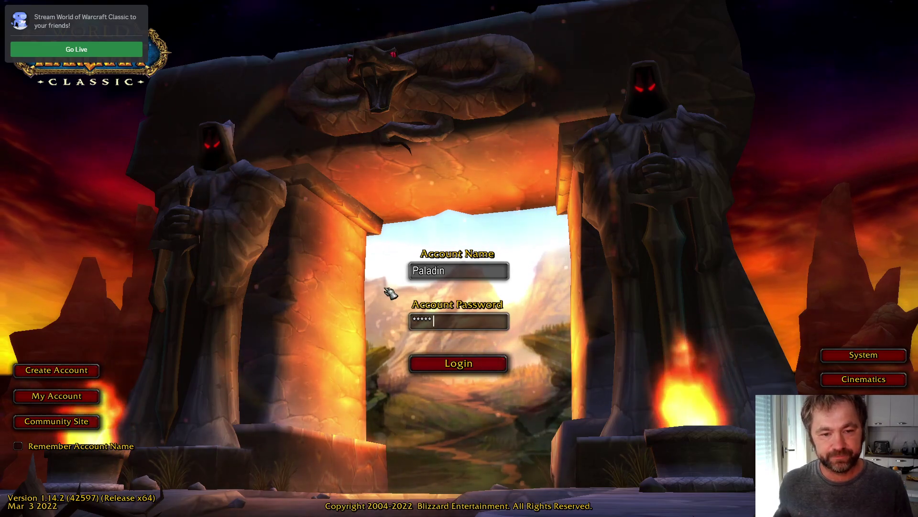
{"action": "left_click", "coordinate": [453, 365]}
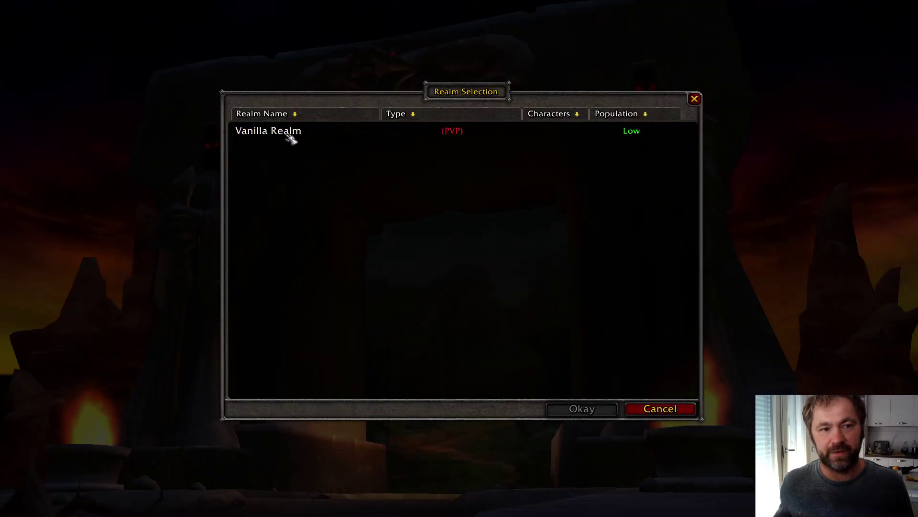
Log into Vanilla Realm and create a Level 1 male Human Warrior named Tank.
{"action": "left_click", "coordinate": [291, 136]}
{"action": "left_click", "coordinate": [582, 408]}
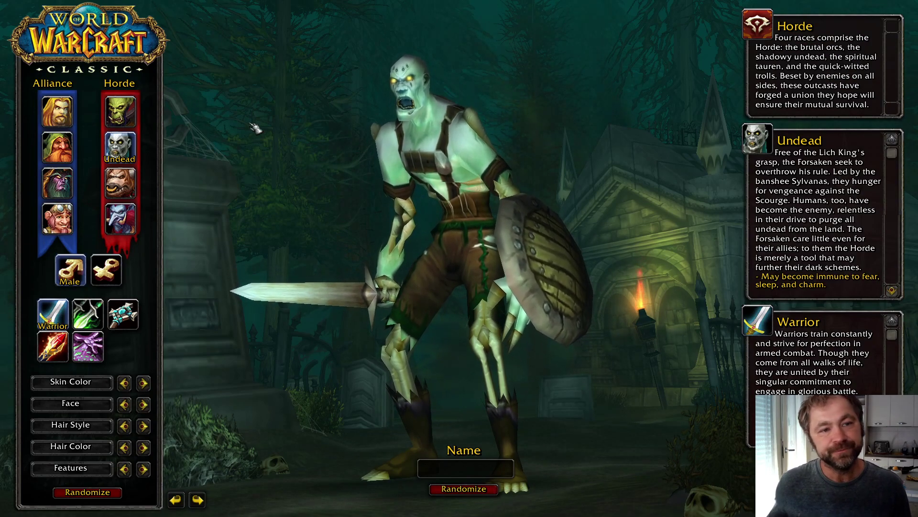
{"action": "left_click", "coordinate": [57, 111]}
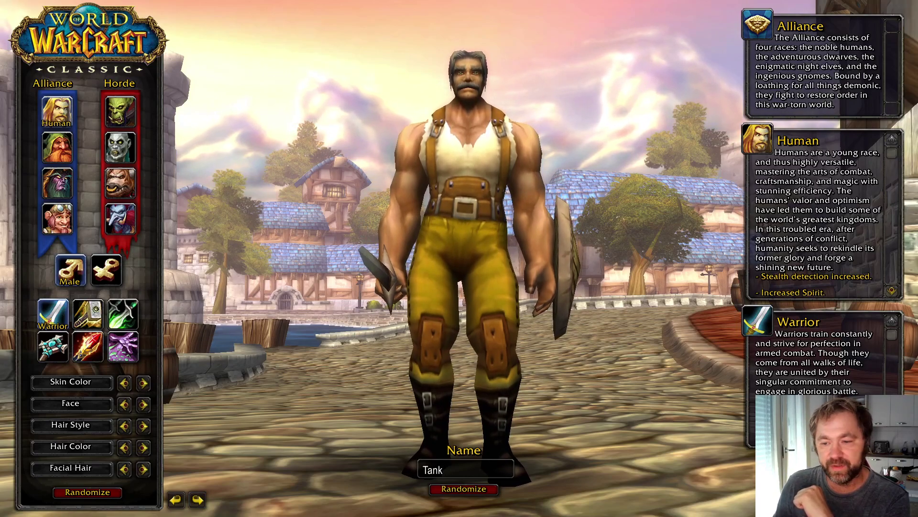
{"action": "key", "text": "Return"}
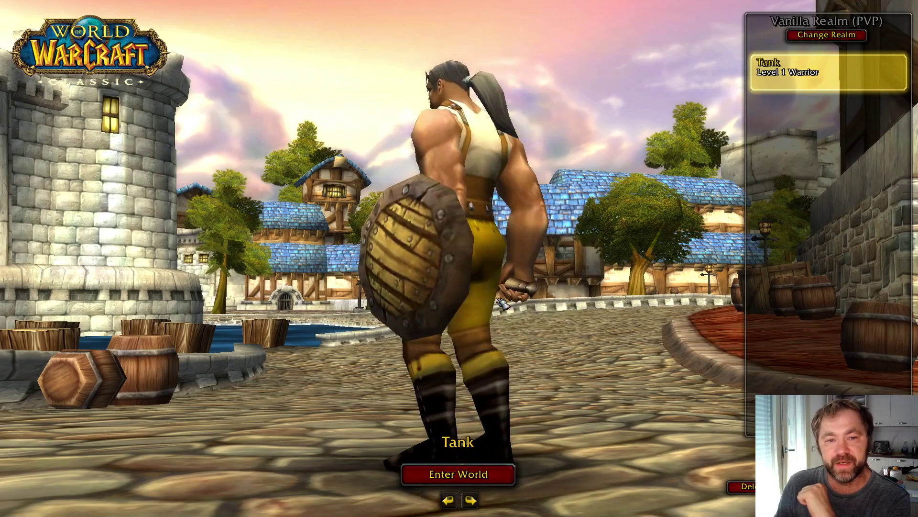
Enter Northshire Valley as Tank, skipping the intro cinematic and dismissing the welcome dialog.
{"action": "left_click", "coordinate": [492, 476]}
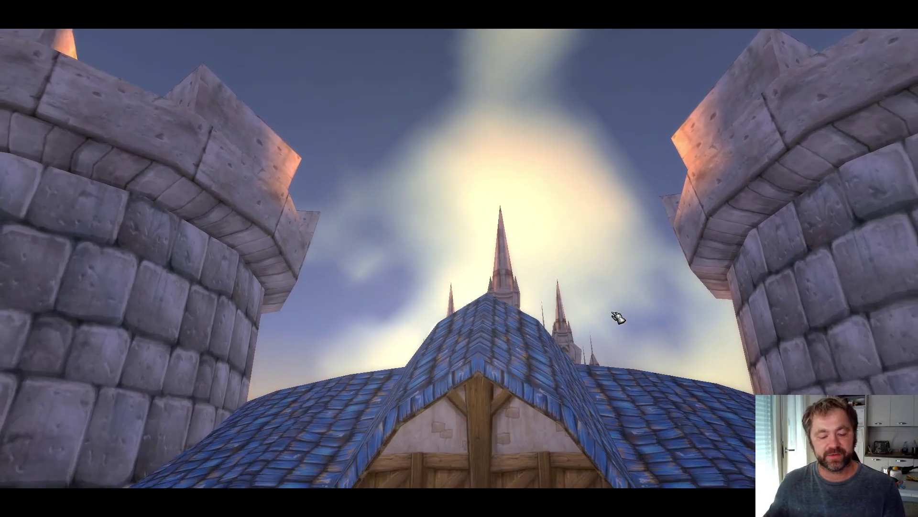
{"action": "key", "text": "Escape"}
{"action": "left_click", "coordinate": [413, 271]}
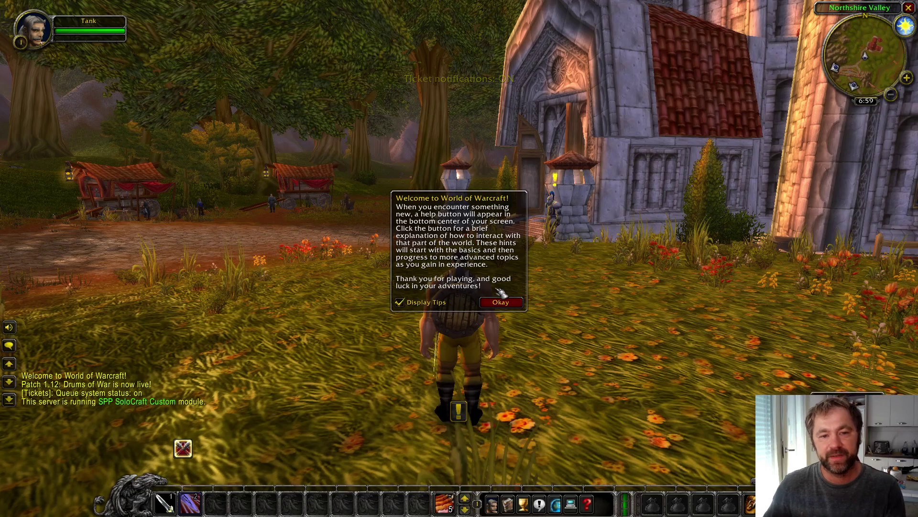
{"action": "left_click", "coordinate": [518, 303]}
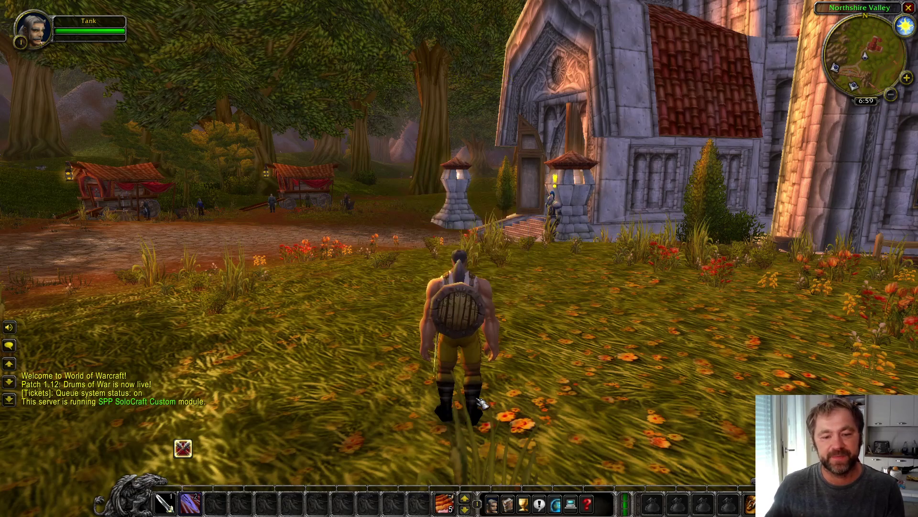
{"action": "key", "text": "Escape"}
Turn on Stack Right Bars Vertically in the ActionBars interface settings and save.
{"action": "left_click", "coordinate": [469, 237]}
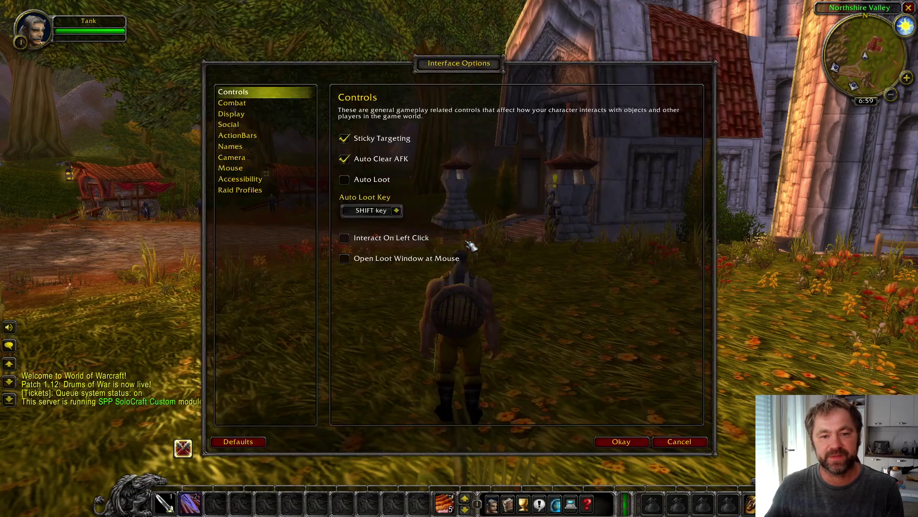
{"action": "left_click", "coordinate": [263, 136]}
{"action": "left_click", "coordinate": [346, 222]}
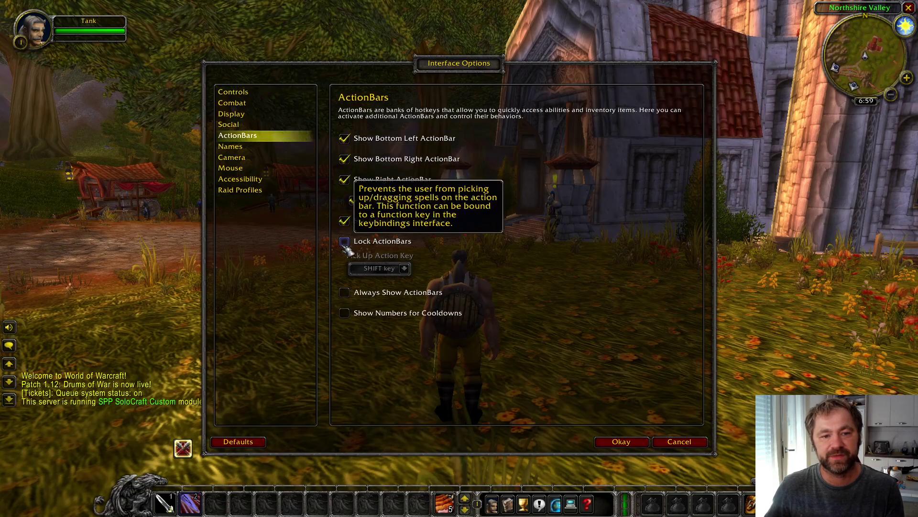
{"action": "left_click", "coordinate": [623, 447]}
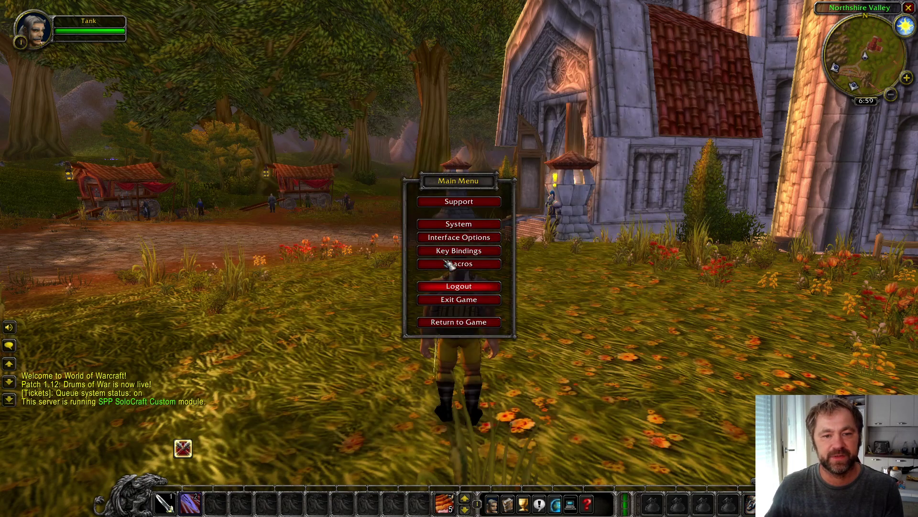
Enable Instant Quest Text in the Display settings, save, and resume play.
{"action": "left_click", "coordinate": [466, 237]}
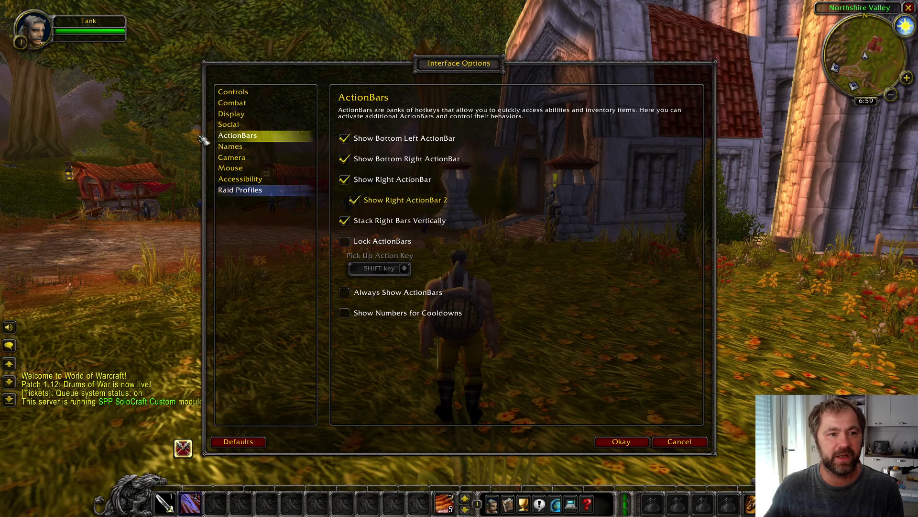
{"action": "left_click", "coordinate": [243, 91]}
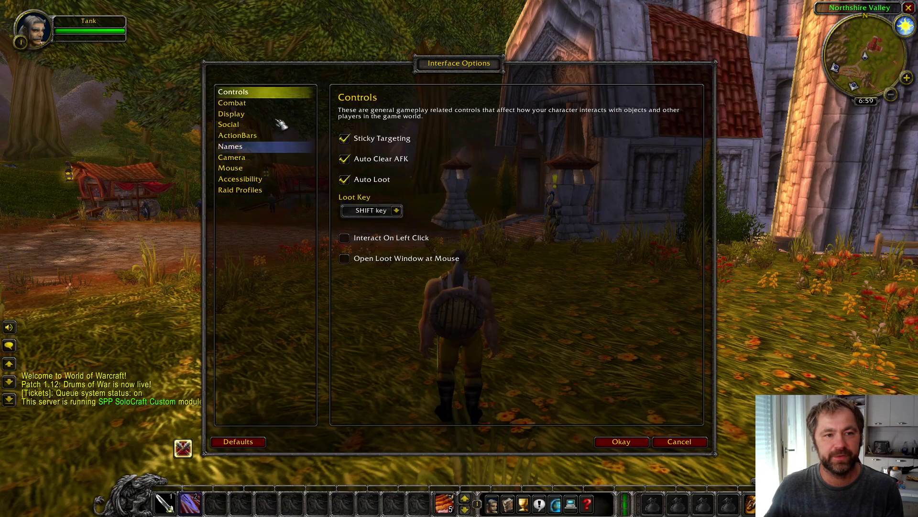
{"action": "left_click", "coordinate": [261, 104]}
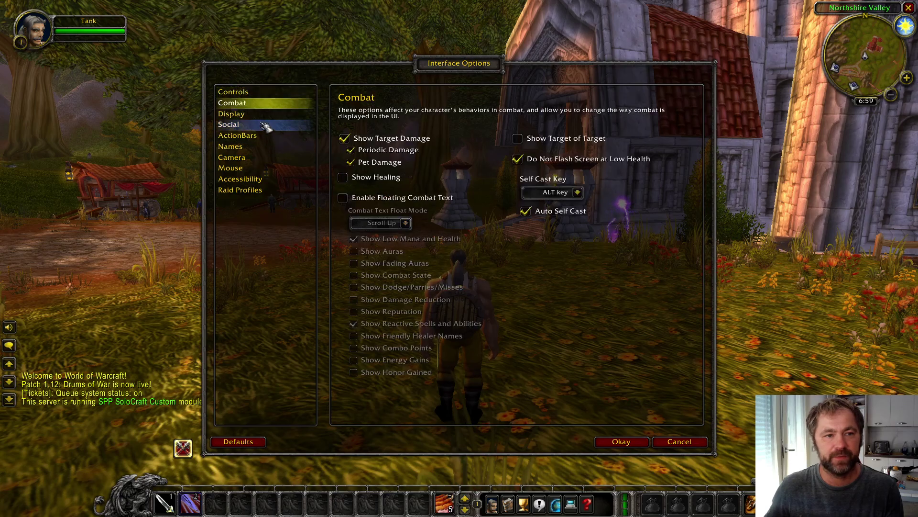
{"action": "left_click", "coordinate": [263, 115]}
{"action": "left_click", "coordinate": [344, 180]}
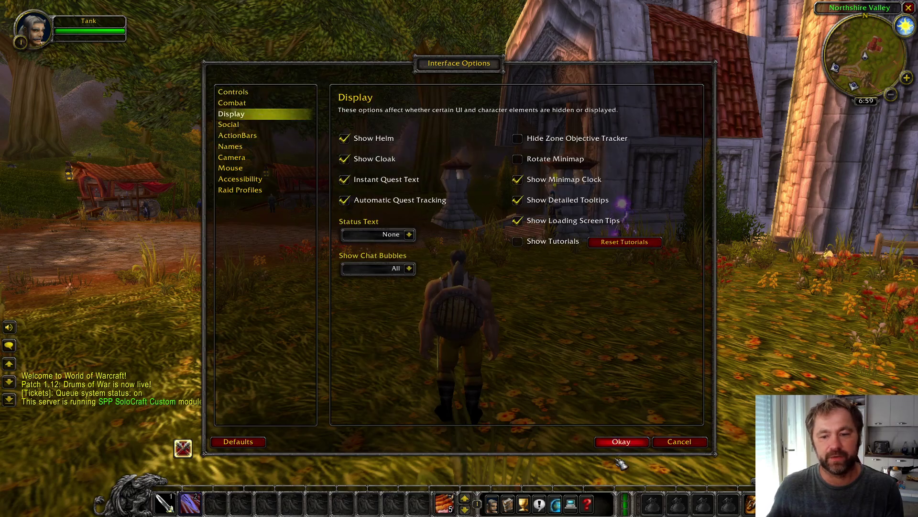
{"action": "left_click", "coordinate": [620, 442]}
{"action": "key", "text": "Escape"}
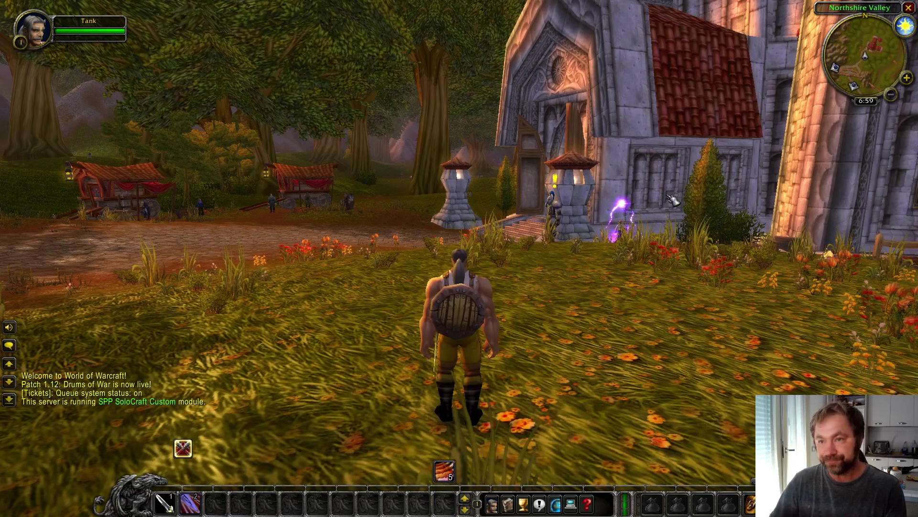
Run Tank past the church and carts toward the guard, then log out.
{"action": "left_click_drag", "start_coordinate": [500, 219], "coordinate": [500, 153]}
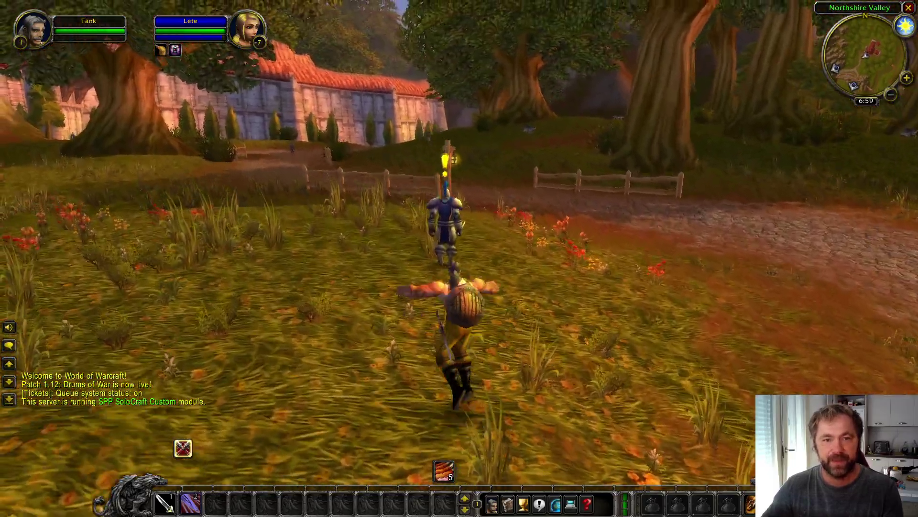
{"action": "key", "text": "w"}
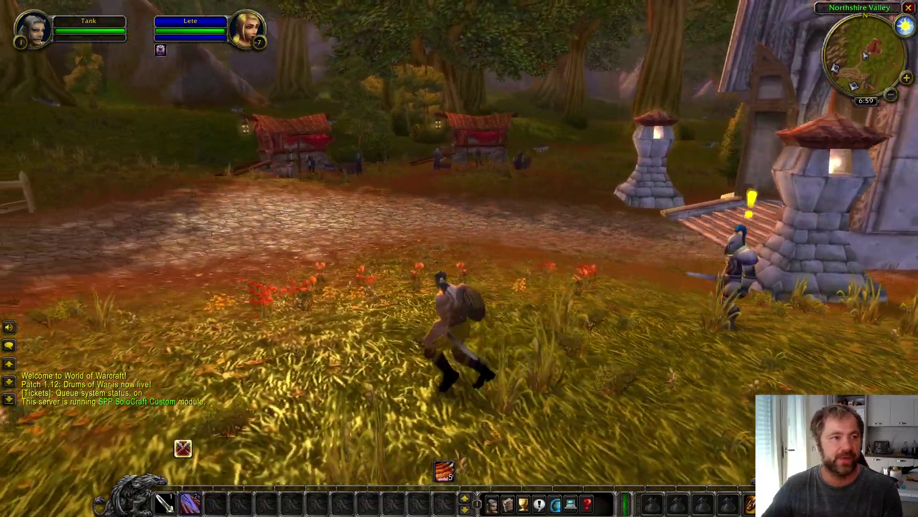
{"action": "key", "text": "d"}
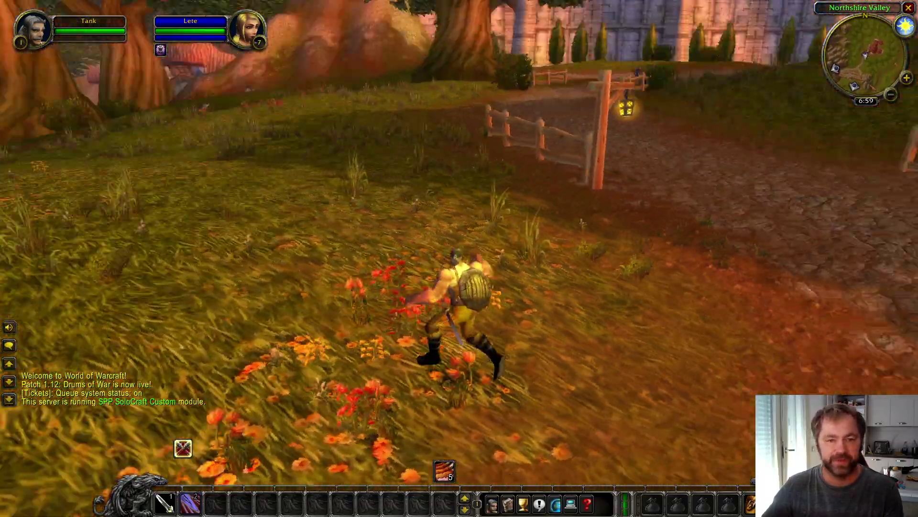
{"action": "key", "text": "d"}
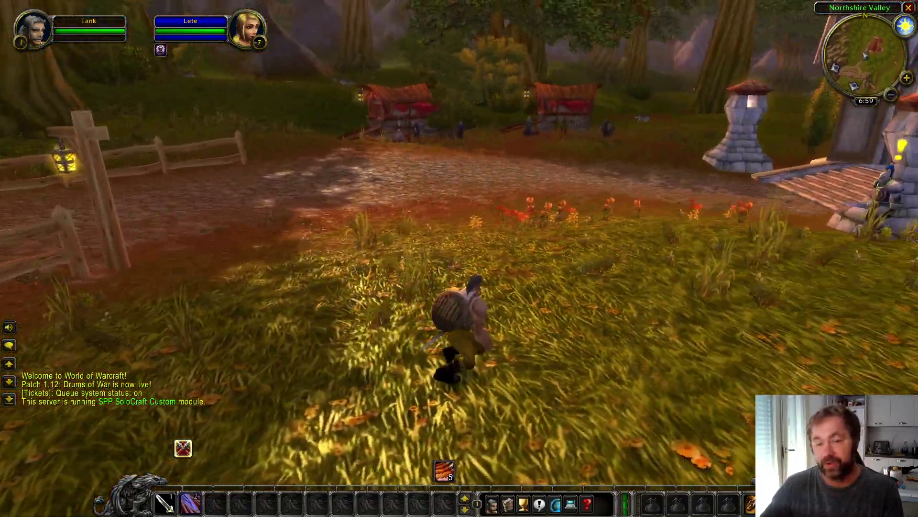
{"action": "key", "text": "w"}
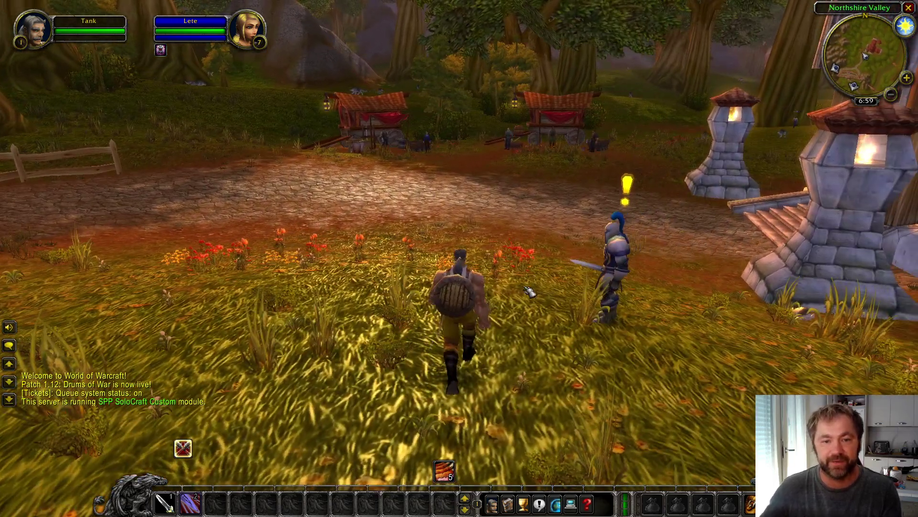
{"action": "left_click", "coordinate": [476, 287]}
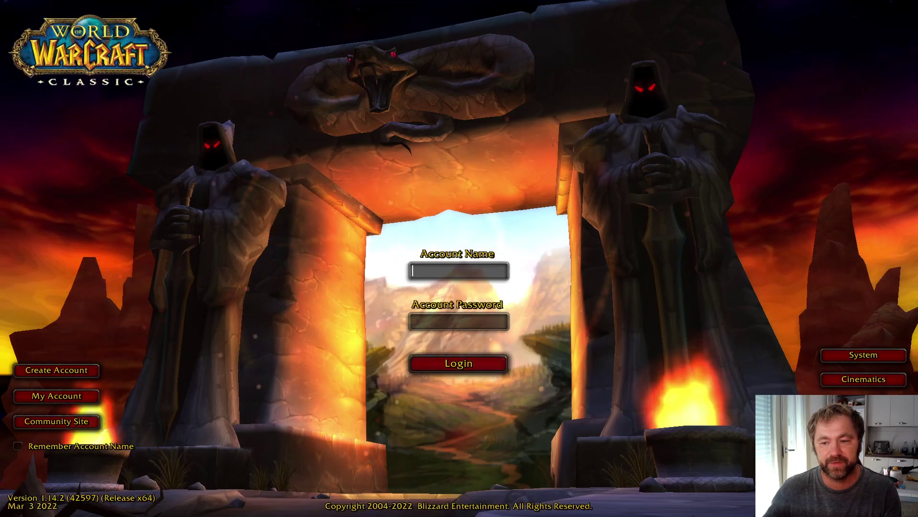
Quit the WoW client, close the HermesProxy console, and bring OBS Studio forward.
{"action": "key", "text": "alt+Tab"}
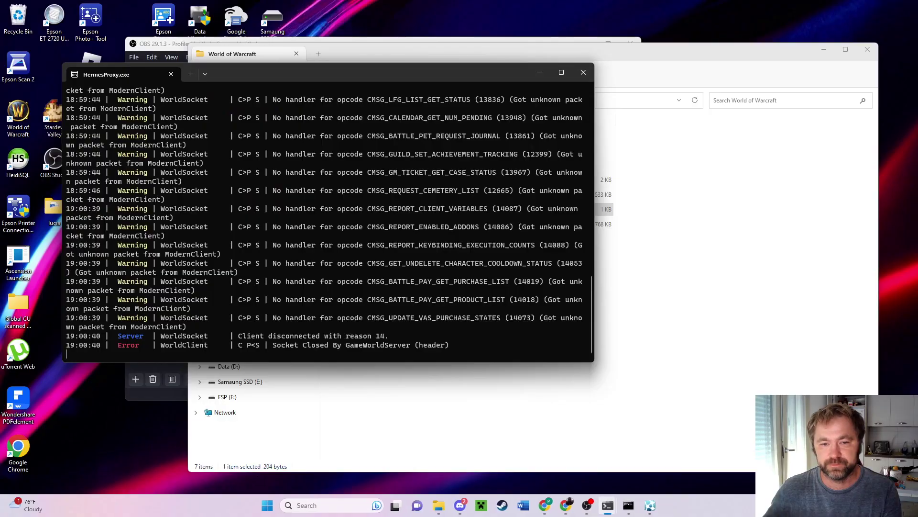
{"action": "left_click", "coordinate": [584, 72]}
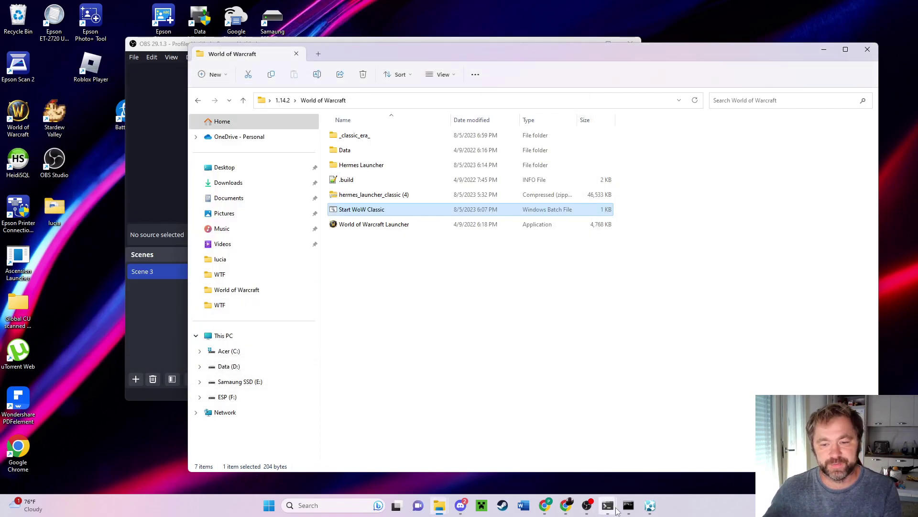
{"action": "mouse_move", "coordinate": [608, 507]}
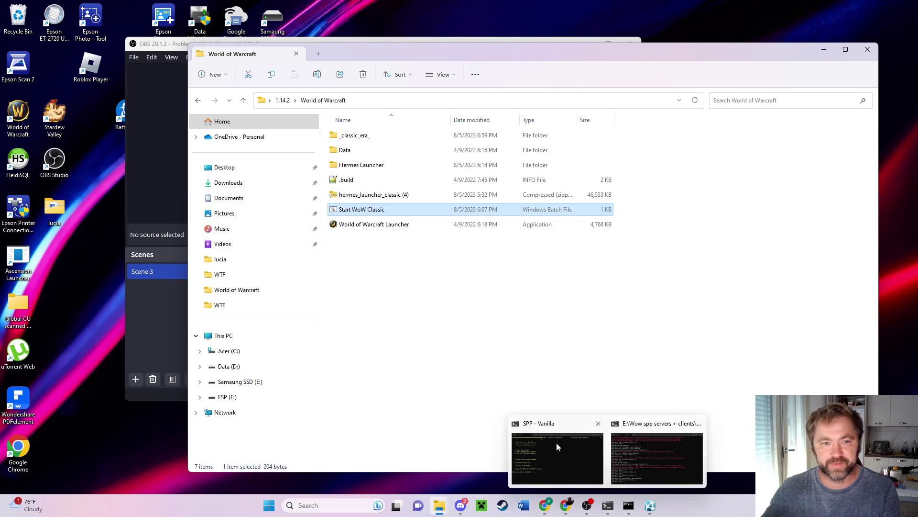
{"action": "left_click", "coordinate": [180, 310]}
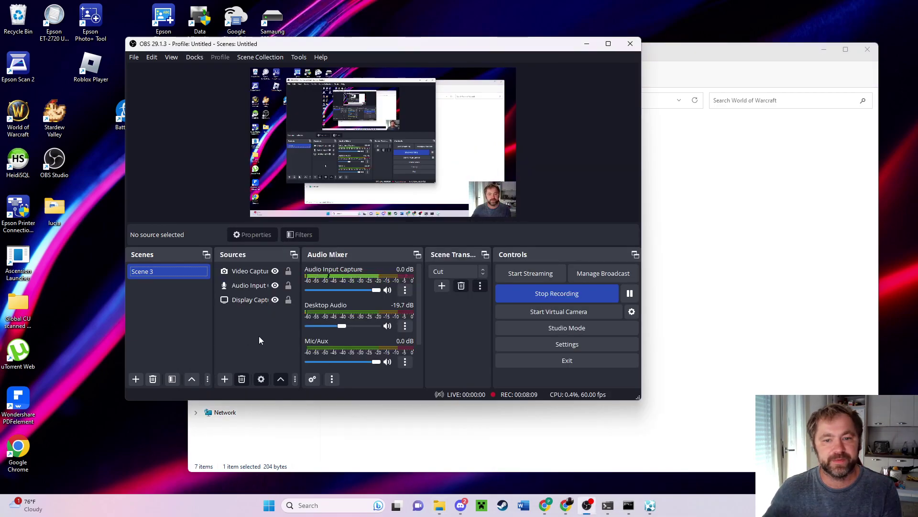